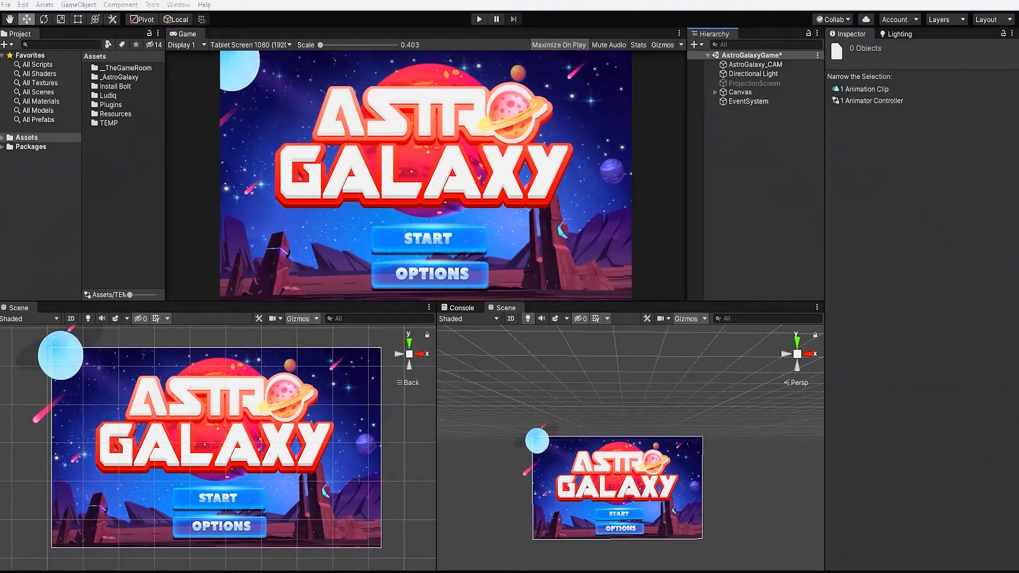
# Open the Animation window and dock it beside the Console and Scene views
pyautogui.click(178, 5)
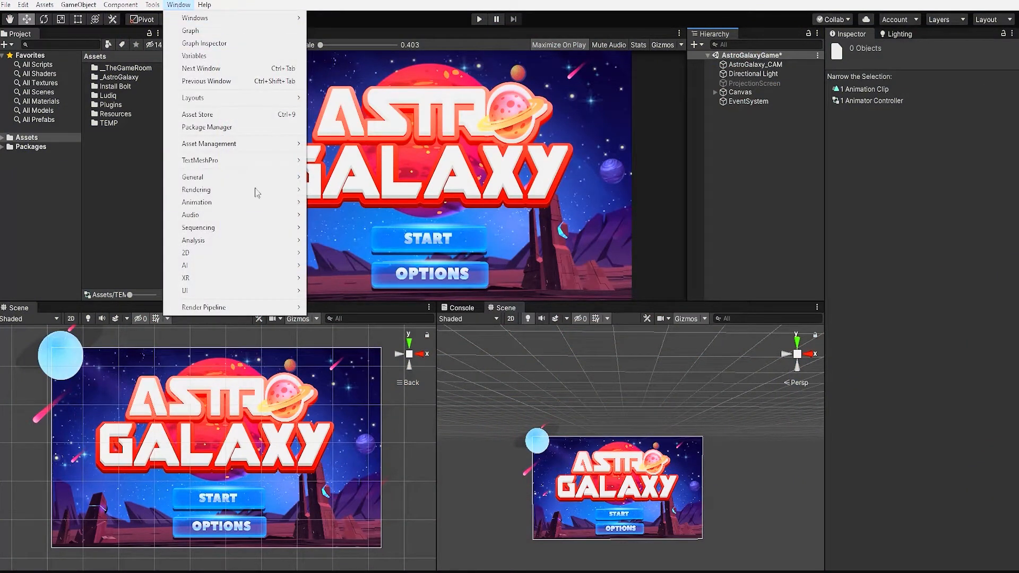
pyautogui.moveTo(265, 204)
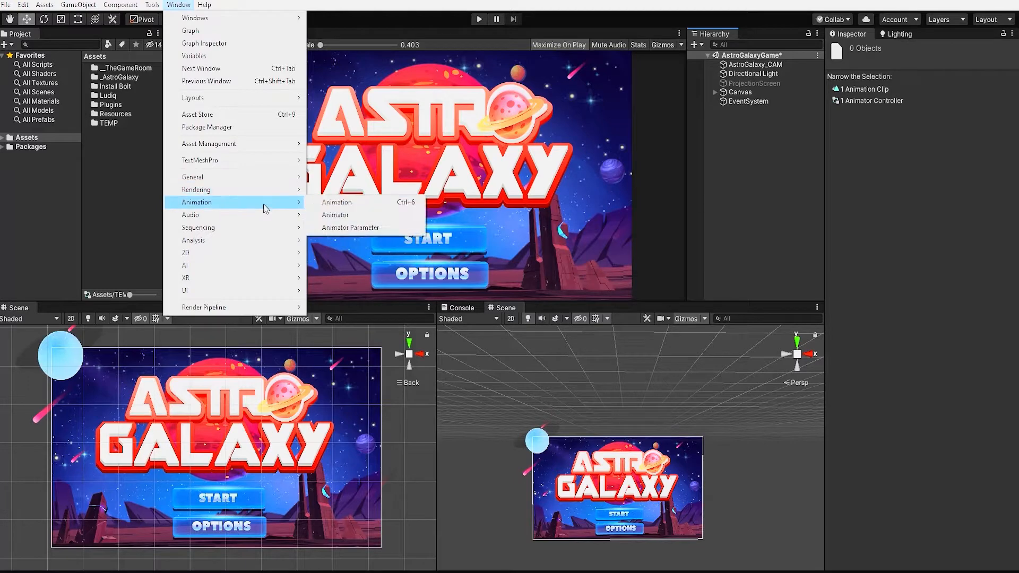
pyautogui.click(340, 205)
pyautogui.moveTo(586, 213); pyautogui.dragTo(552, 308)
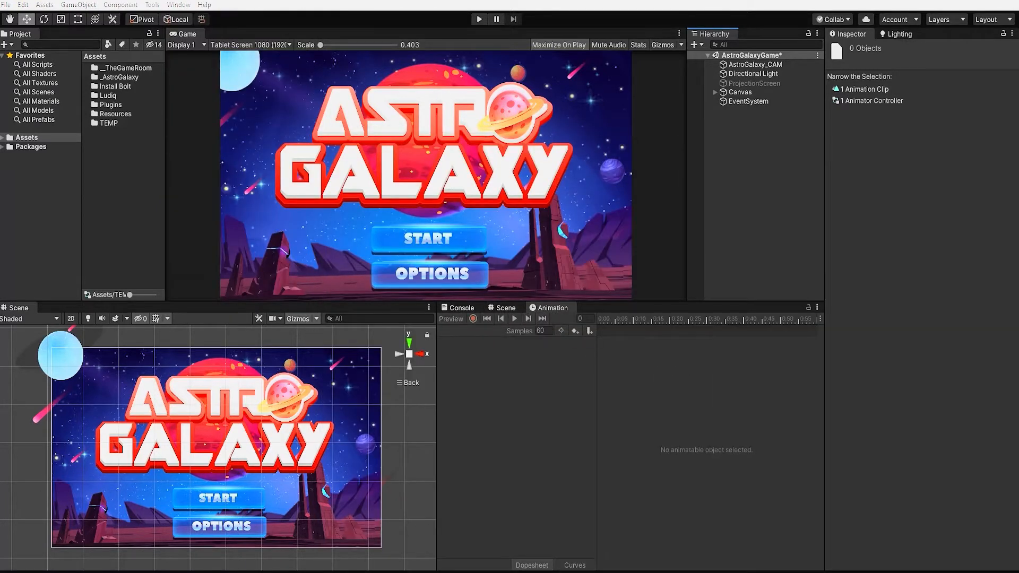
# Select the Menu_Logo object inside the Canvas's Main_Menu
pyautogui.click(716, 91)
pyautogui.click(722, 101)
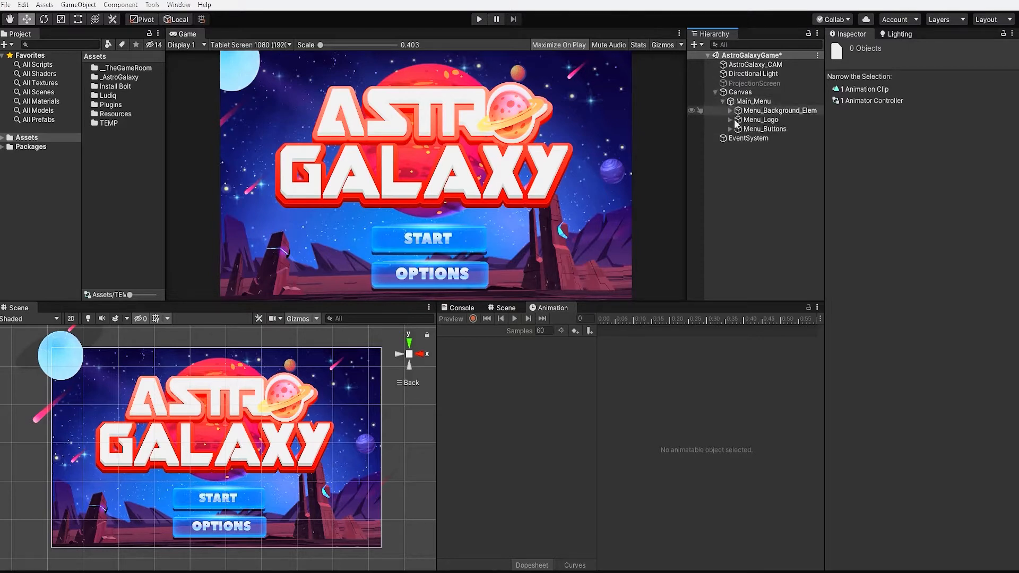
pyautogui.click(763, 121)
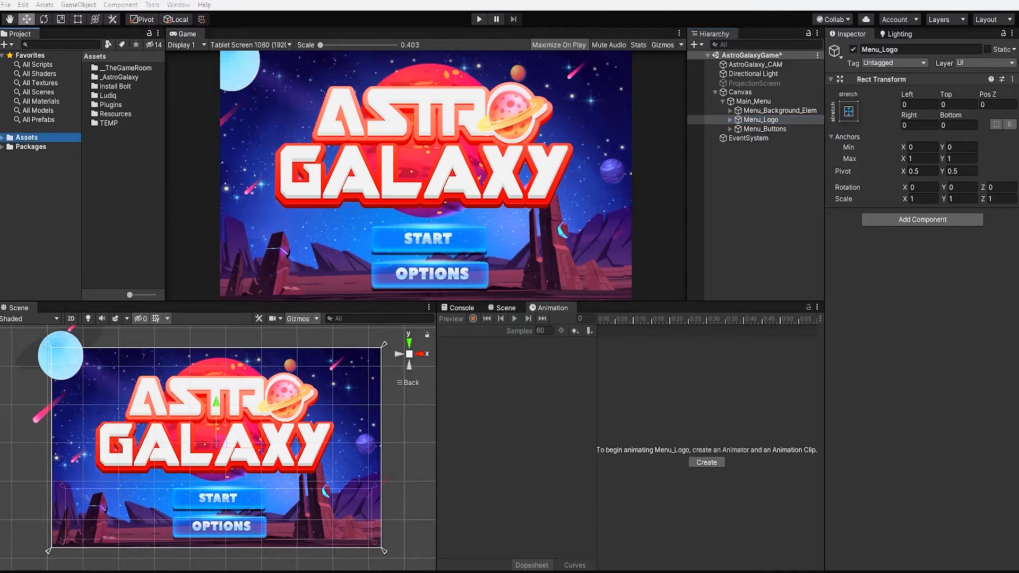
# Create an animation clip for Menu_Logo named AG_MainMenu_Logo_ANIM in the _AstroGalaxy/Animations/Animation folder
pyautogui.click(701, 465)
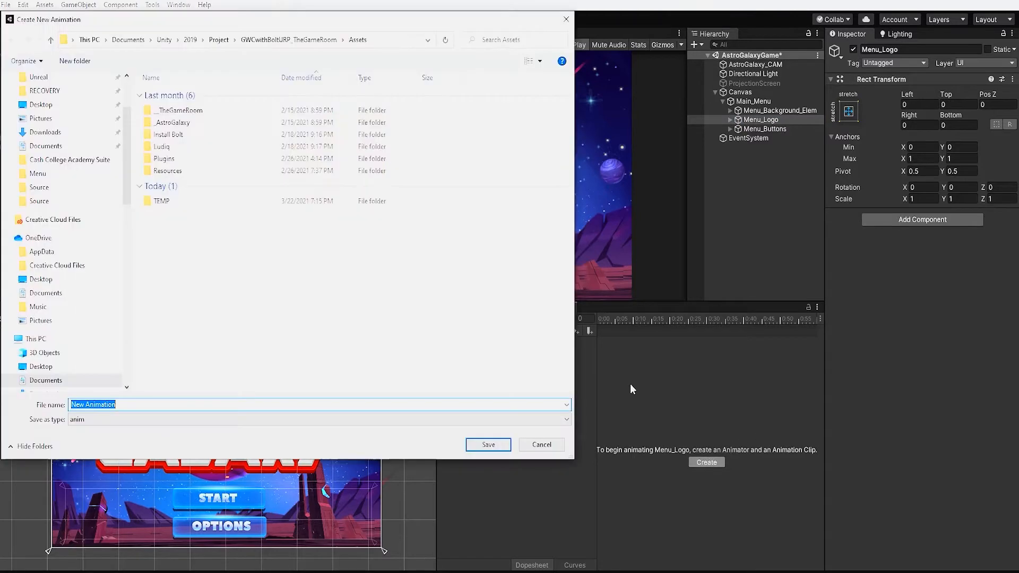
pyautogui.doubleClick(217, 124)
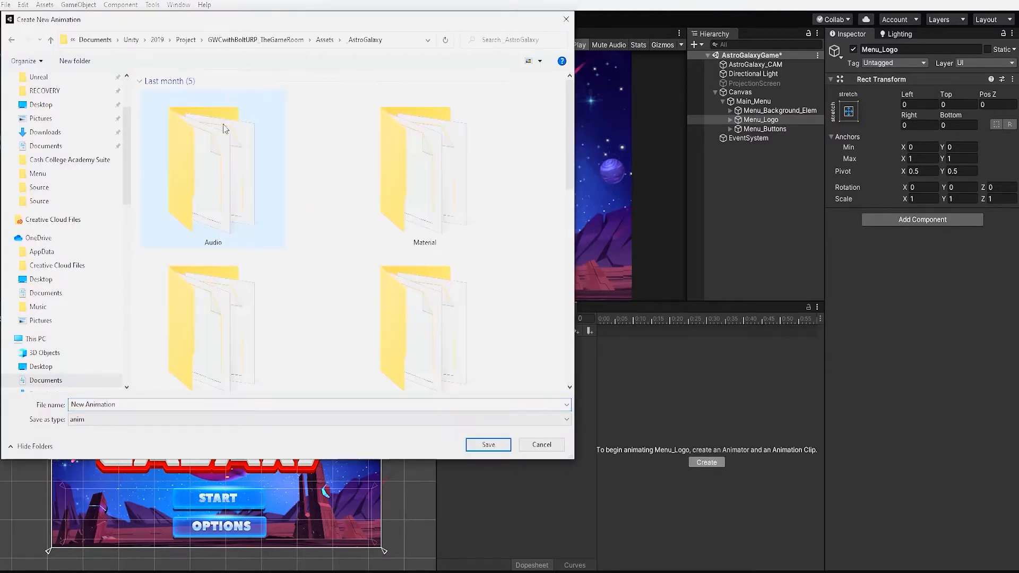
pyautogui.click(539, 63)
pyautogui.click(570, 163)
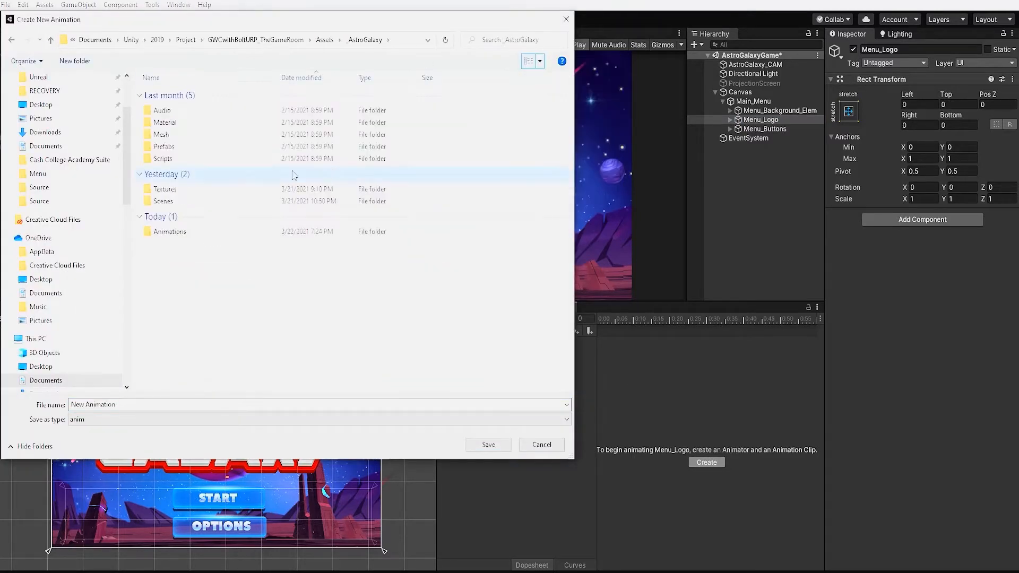
pyautogui.doubleClick(191, 232)
pyautogui.doubleClick(204, 185)
pyautogui.click(152, 408)
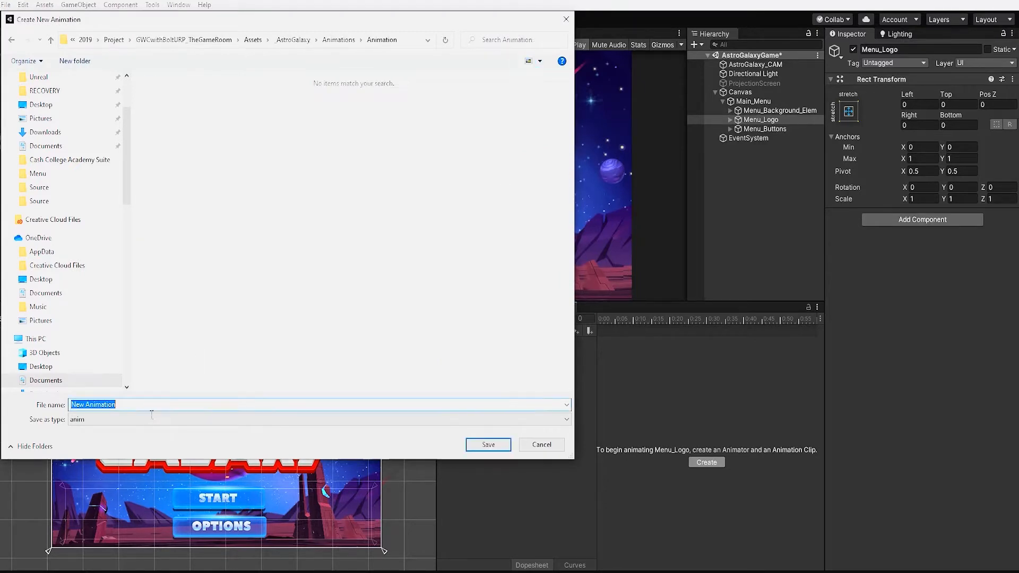
pyautogui.write('AG_MainMenu')
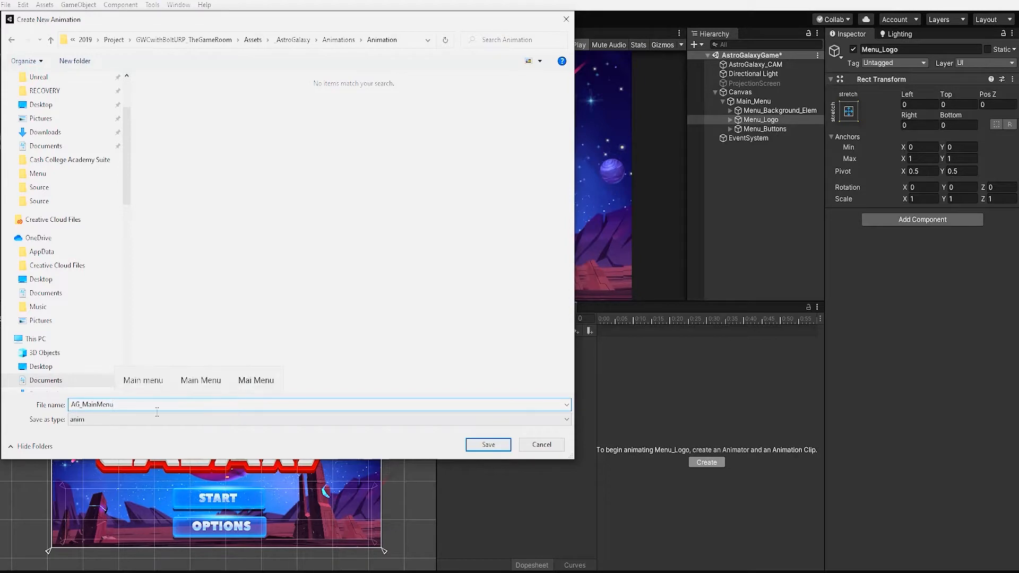
pyautogui.write('_Logo_ANIM')
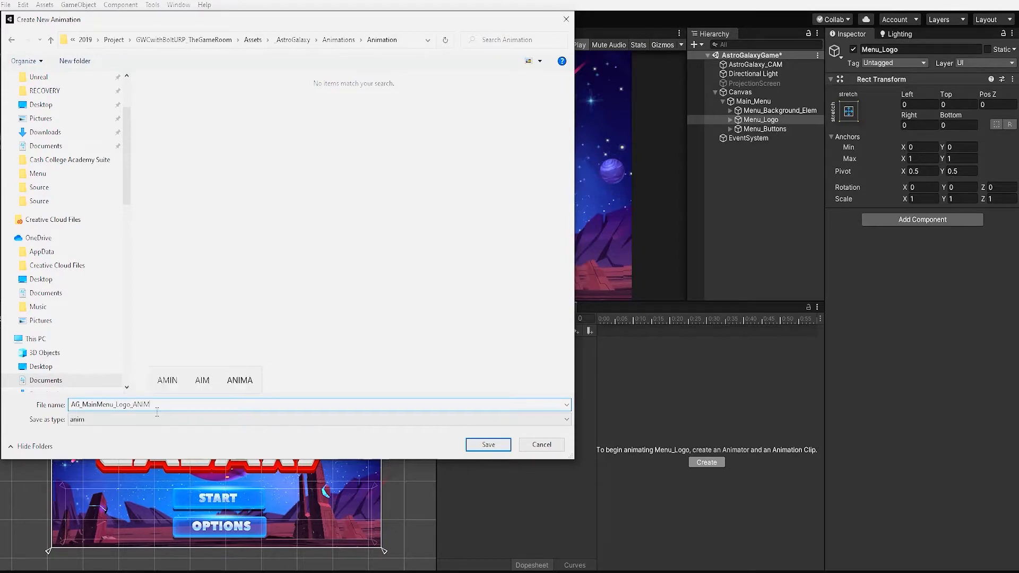
pyautogui.press('Return')
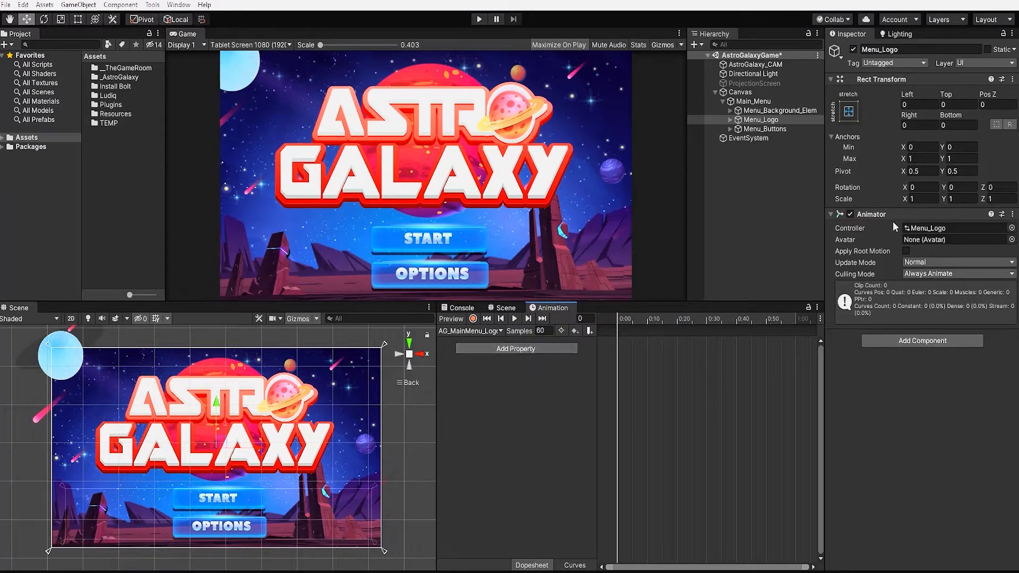
# Locate the Menu_Logo animator controller among the project assets and widen the asset list to show full file names
pyautogui.click(921, 230)
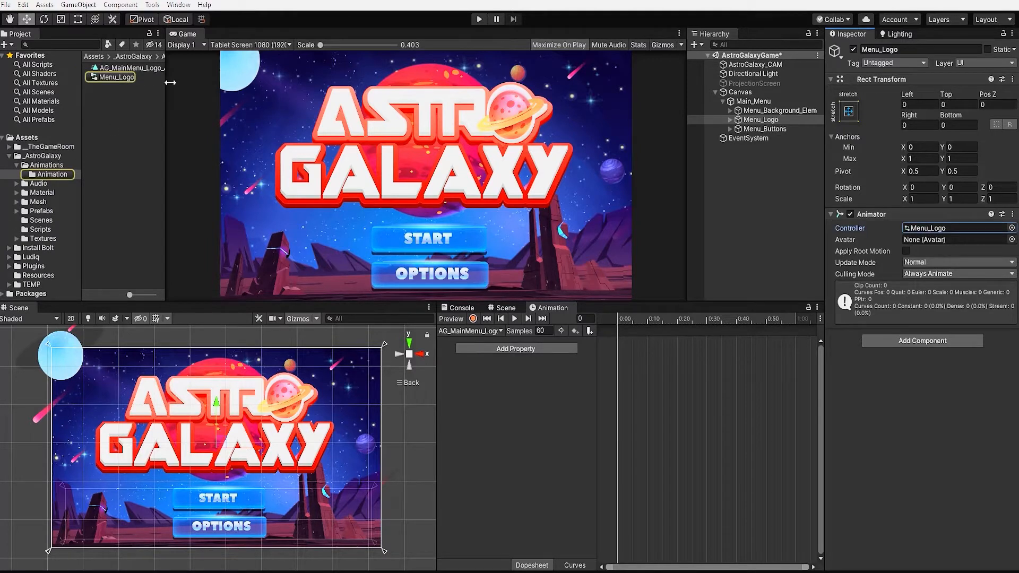
pyautogui.moveTo(166, 90); pyautogui.dragTo(207, 93)
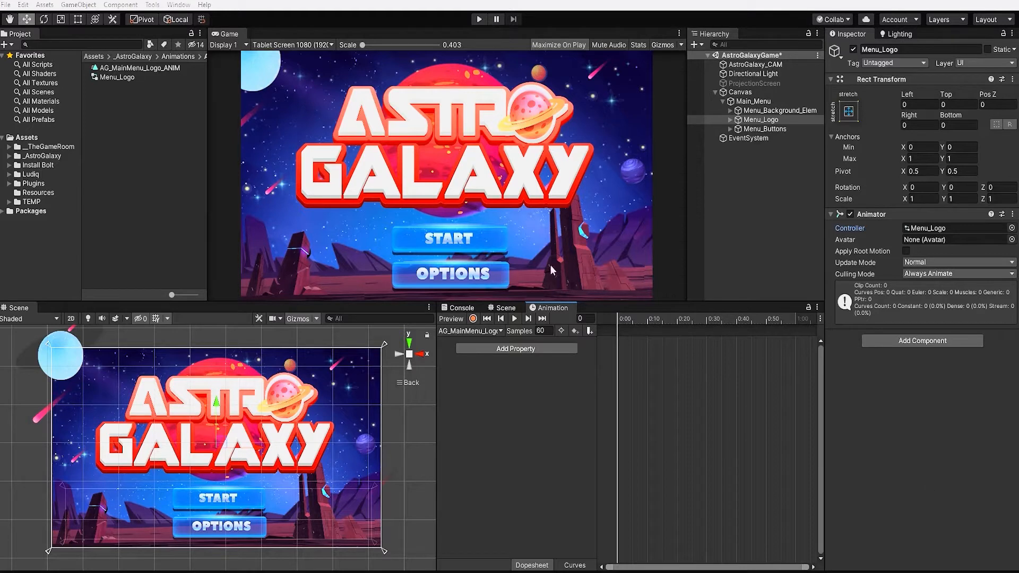
# Set the animation clip's sample rate to 30
pyautogui.click(527, 329)
pyautogui.write('30')
pyautogui.press('Return')
# Add Astro_Logo's Rect Transform Scale as an animated property of the clip
pyautogui.click(525, 349)
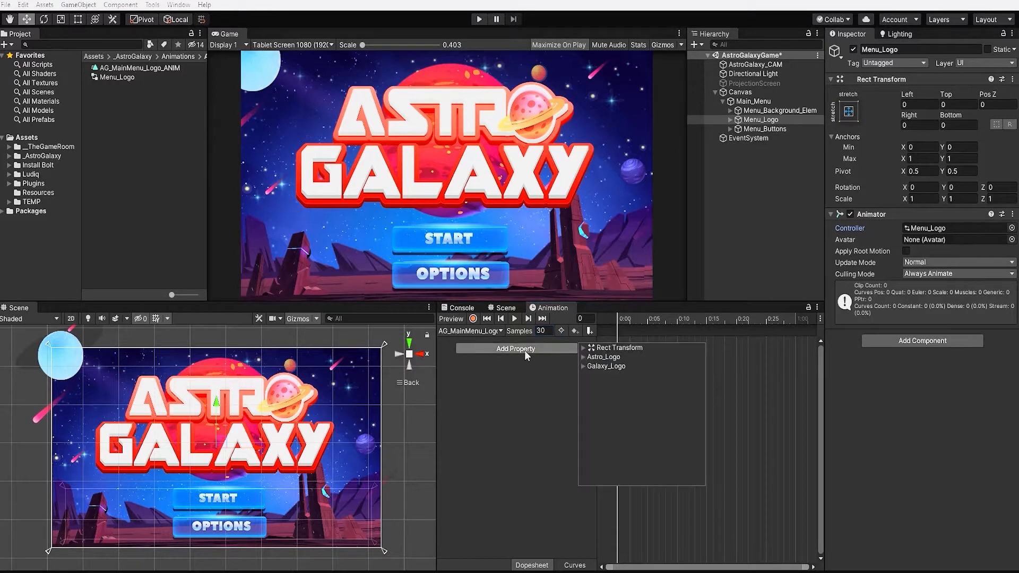
pyautogui.click(584, 357)
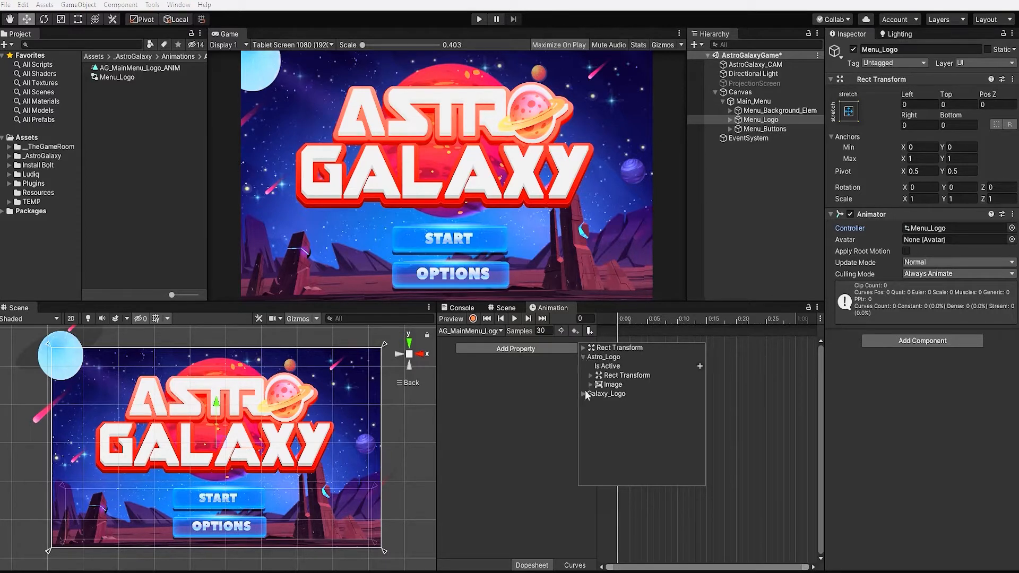
pyautogui.click(583, 393)
pyautogui.click(590, 375)
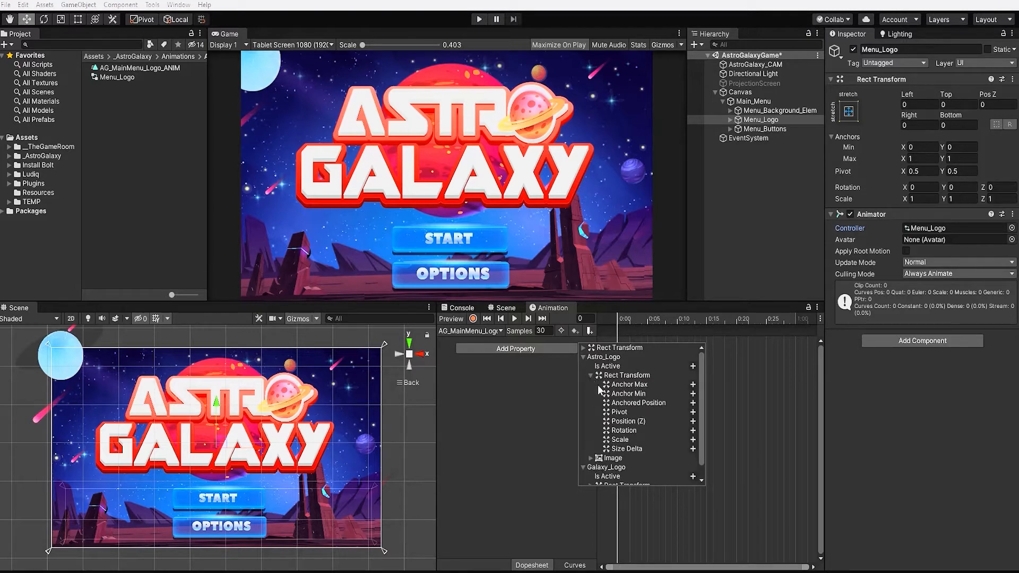
pyautogui.click(692, 439)
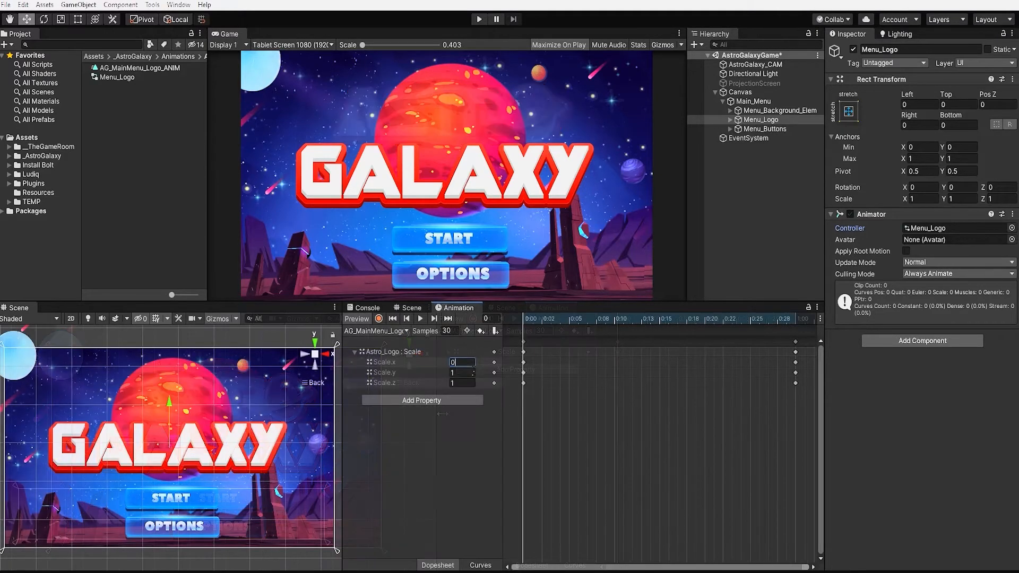
# Set Astro_Logo's X, Y and Z scale to 0 at the first frame
pyautogui.press('Tab')
pyautogui.write('0')
pyautogui.press('Tab')
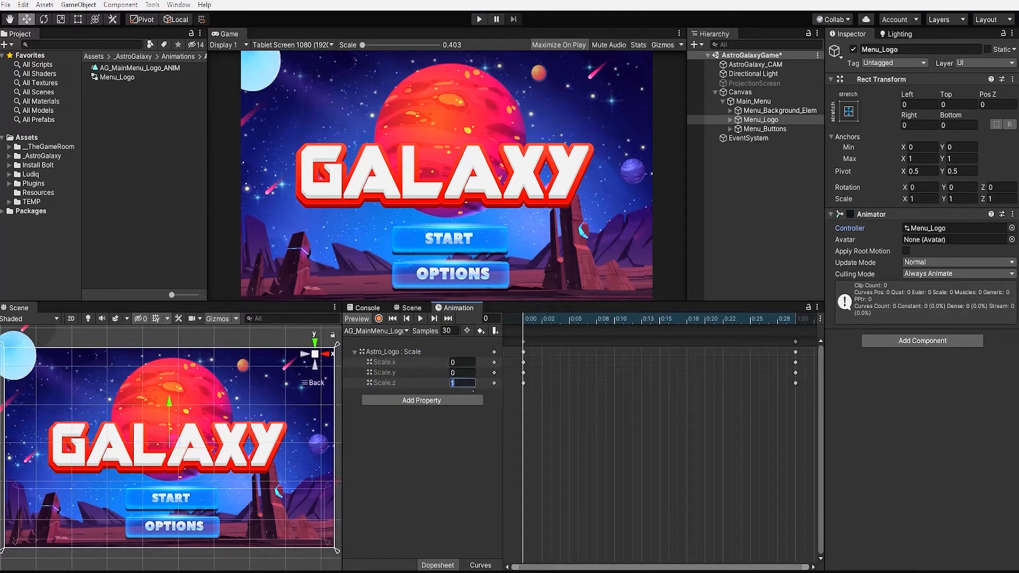
pyautogui.write('0')
# Preview the Astro_Logo scale animation and return the playhead to the first frame
pyautogui.scroll(-3, 594, 378)
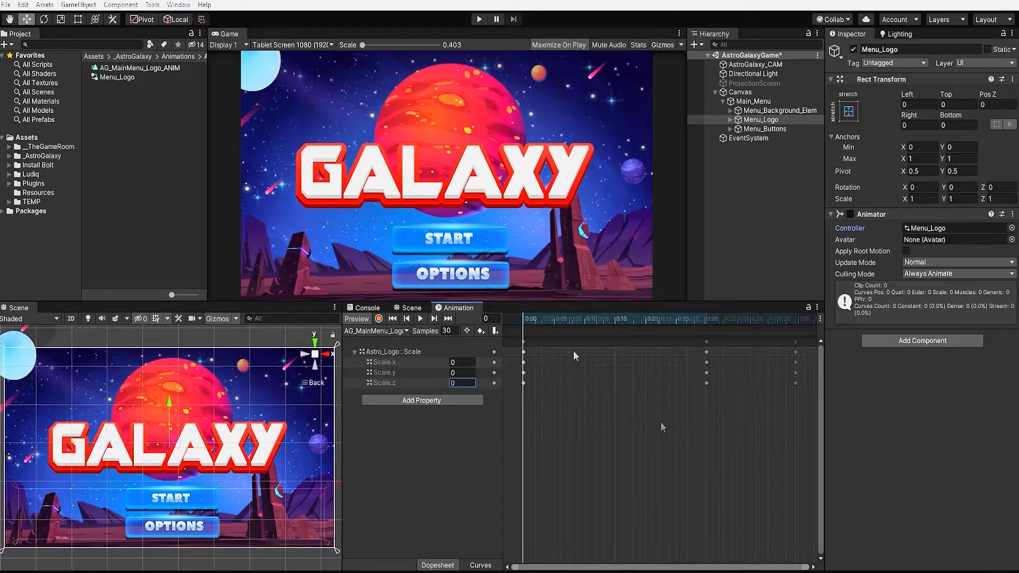
pyautogui.click(552, 321)
pyautogui.moveTo(552, 320); pyautogui.dragTo(522, 325)
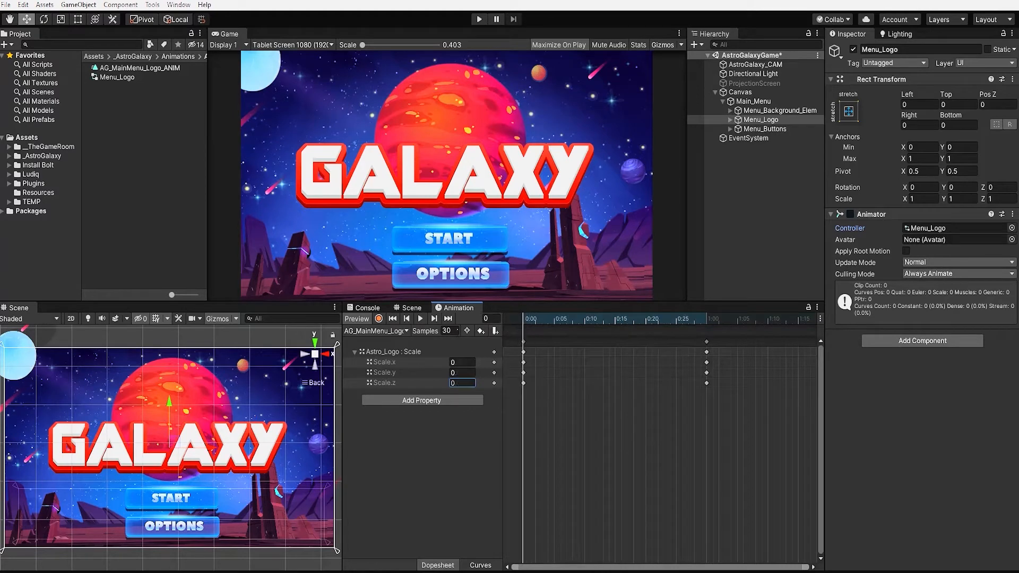
pyautogui.click(420, 319)
pyautogui.click(419, 318)
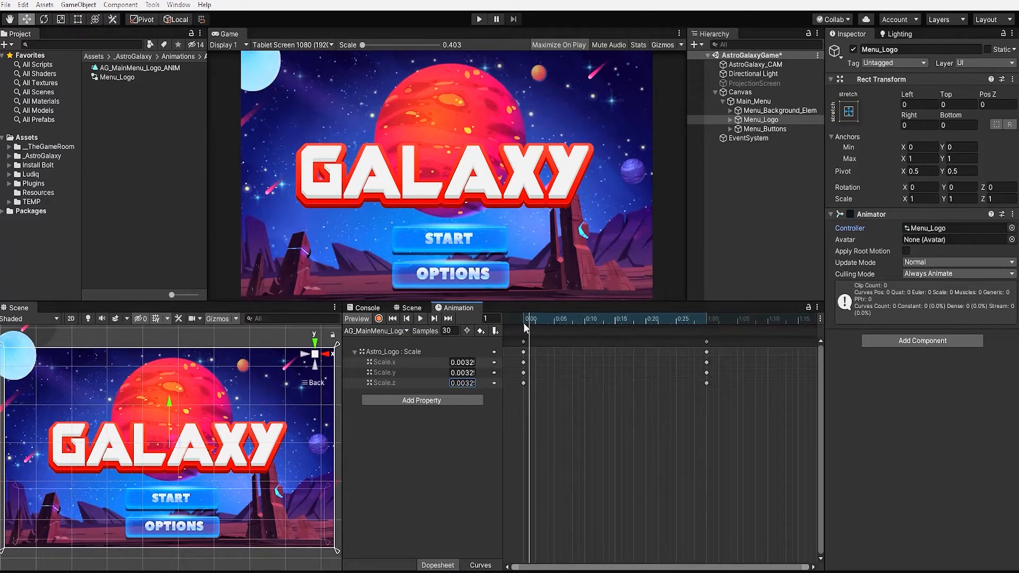
pyautogui.moveTo(530, 317)
pyautogui.mouseDown()
pyautogui.moveTo(705, 326)
pyautogui.moveTo(522, 325)
pyautogui.mouseUp()
# Shift both Astro_Logo scale keyframes to frames 5 and 35 and preview the delayed animation
pyautogui.moveTo(737, 450); pyautogui.dragTo(505, 308)
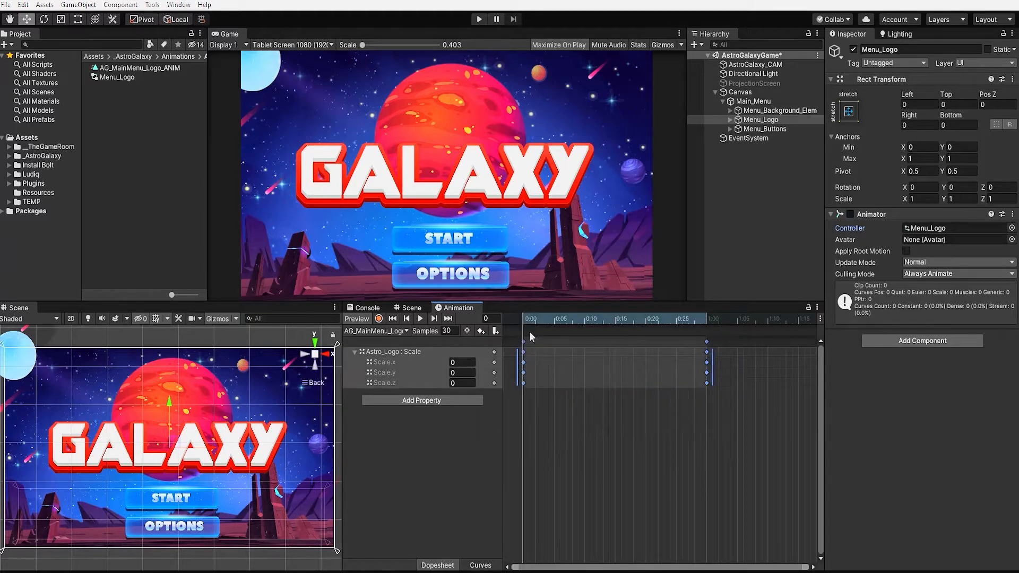
pyautogui.moveTo(527, 345); pyautogui.dragTo(547, 344)
pyautogui.click(419, 318)
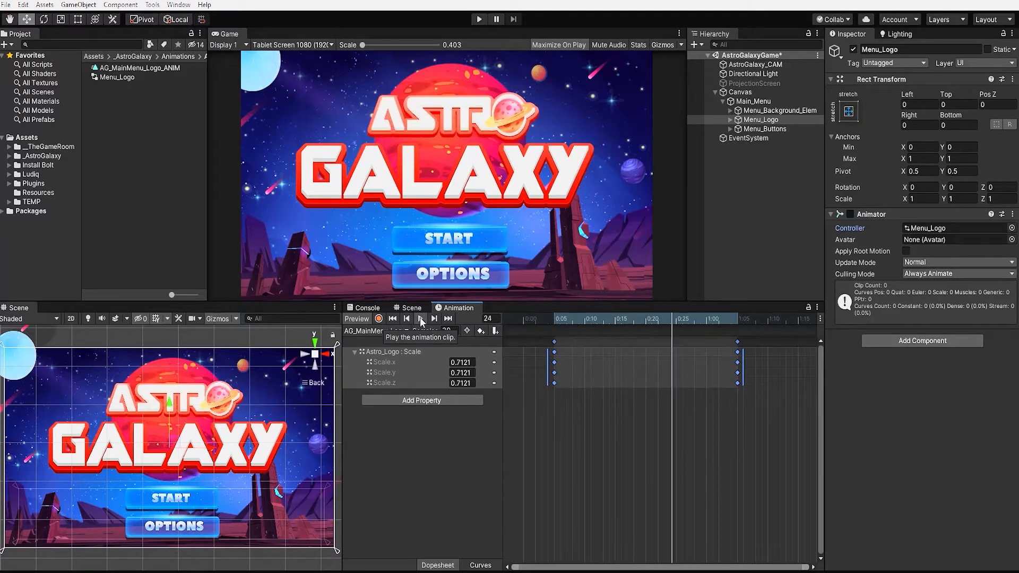
pyautogui.click(744, 320)
pyautogui.moveTo(743, 316); pyautogui.dragTo(738, 321)
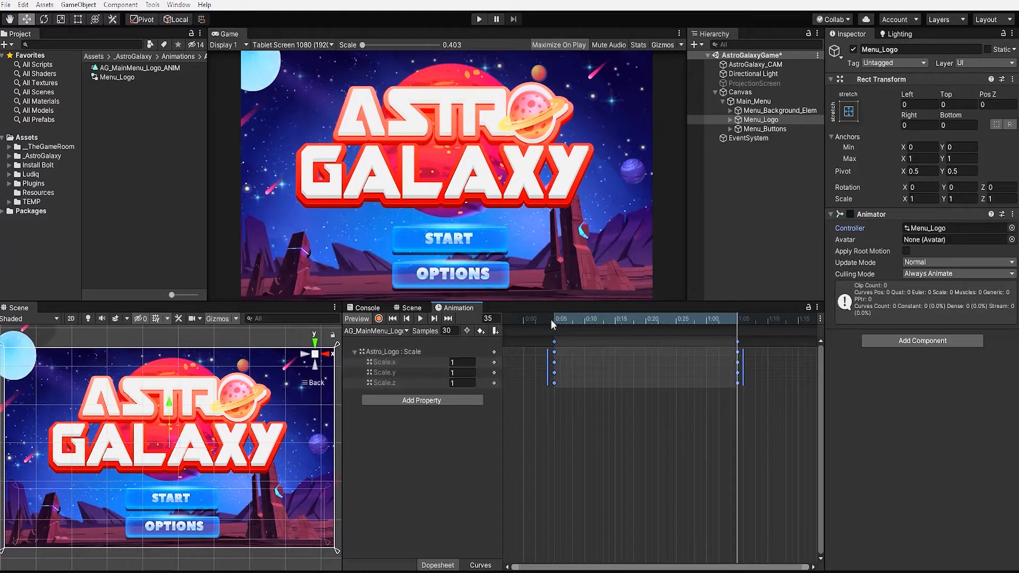
# Turn on keyframe recording at frame 5 and set Galaxy_Logo's X, Y and Z scale to 0
pyautogui.click(552, 322)
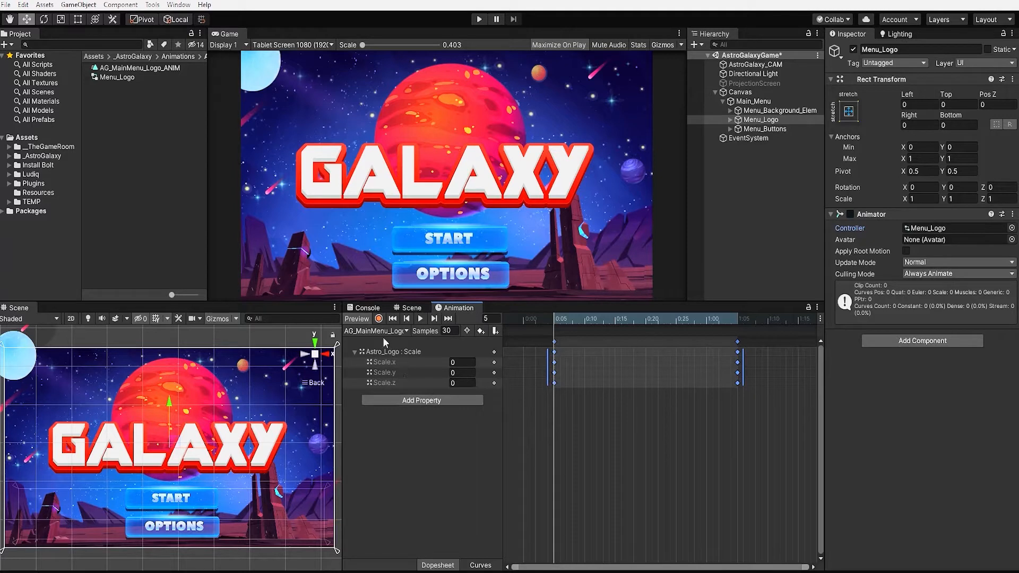
pyautogui.click(378, 319)
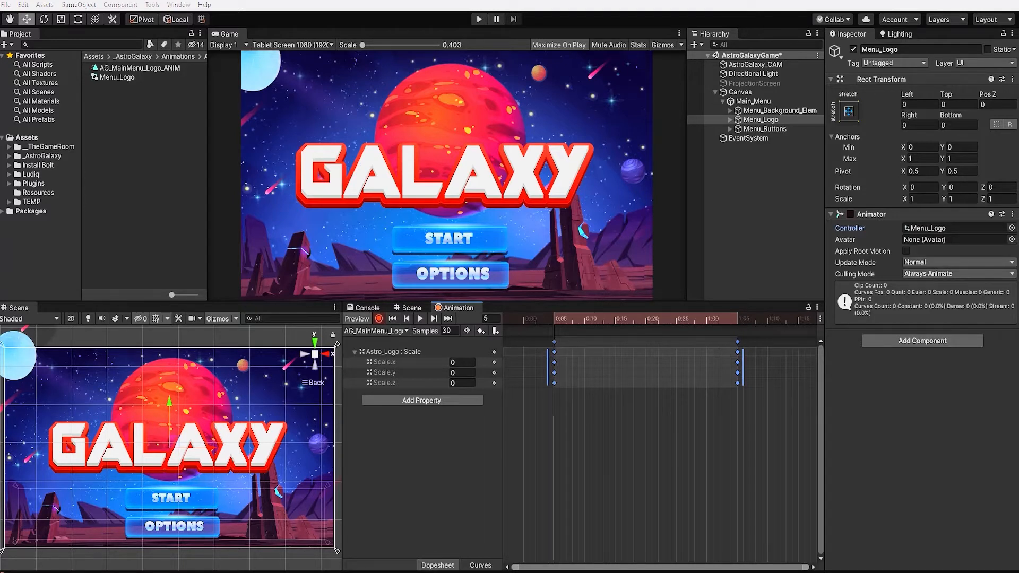
pyautogui.click(730, 119)
pyautogui.click(759, 139)
pyautogui.click(922, 199)
pyautogui.write('0')
pyautogui.click(955, 199)
pyautogui.write('0')
pyautogui.click(992, 199)
pyautogui.write('0')
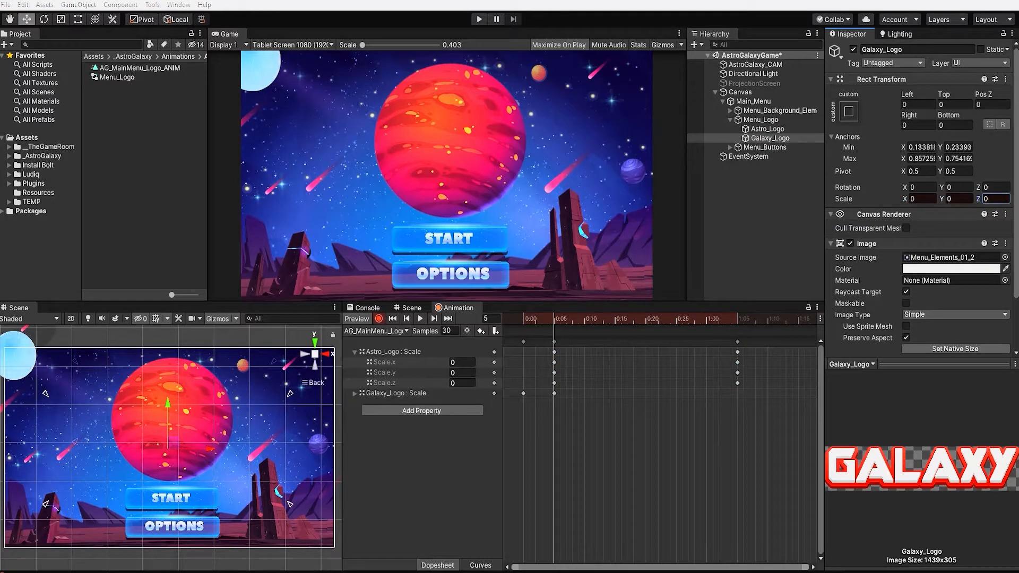
# Move the Galaxy_Logo scale keyframe from frame 5 to frame 35, where the Astro_Logo animation ends
pyautogui.moveTo(555, 320); pyautogui.dragTo(737, 366)
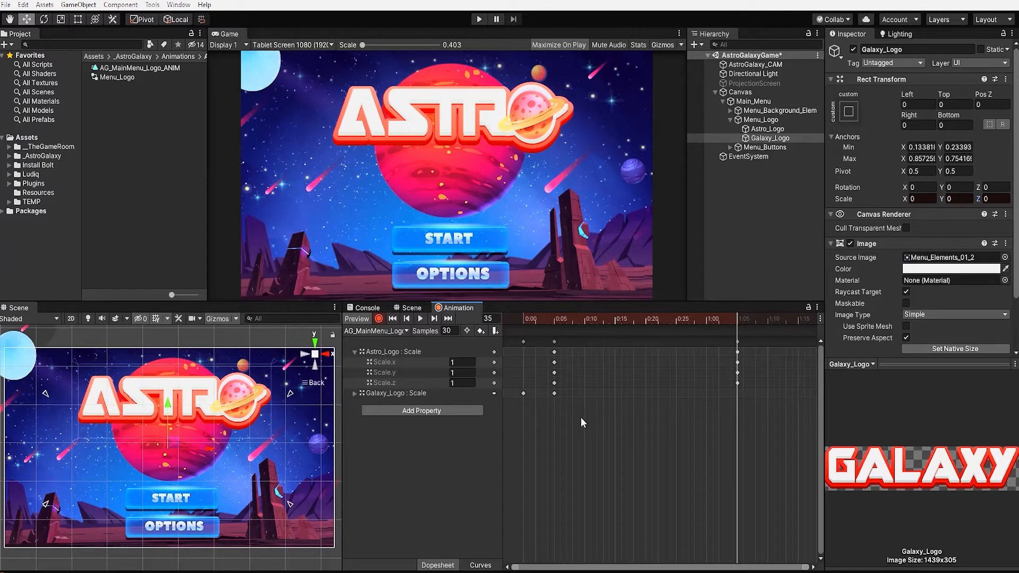
pyautogui.click(555, 393)
pyautogui.moveTo(557, 393); pyautogui.dragTo(736, 403)
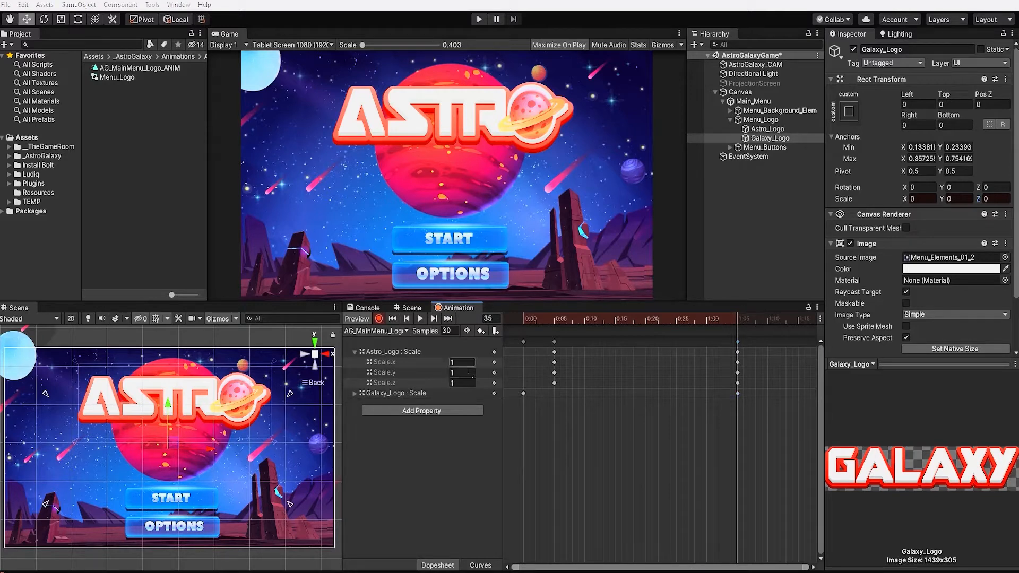
# Record Galaxy_Logo's X, Y and Z scale as 1 at frame 65
pyautogui.click(487, 319)
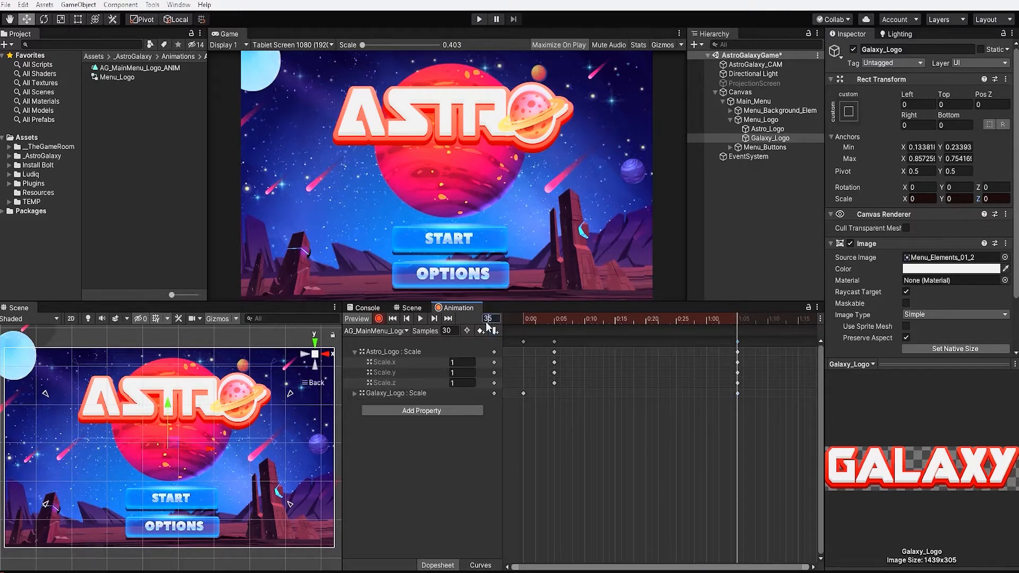
pyautogui.write('65')
pyautogui.press('Return')
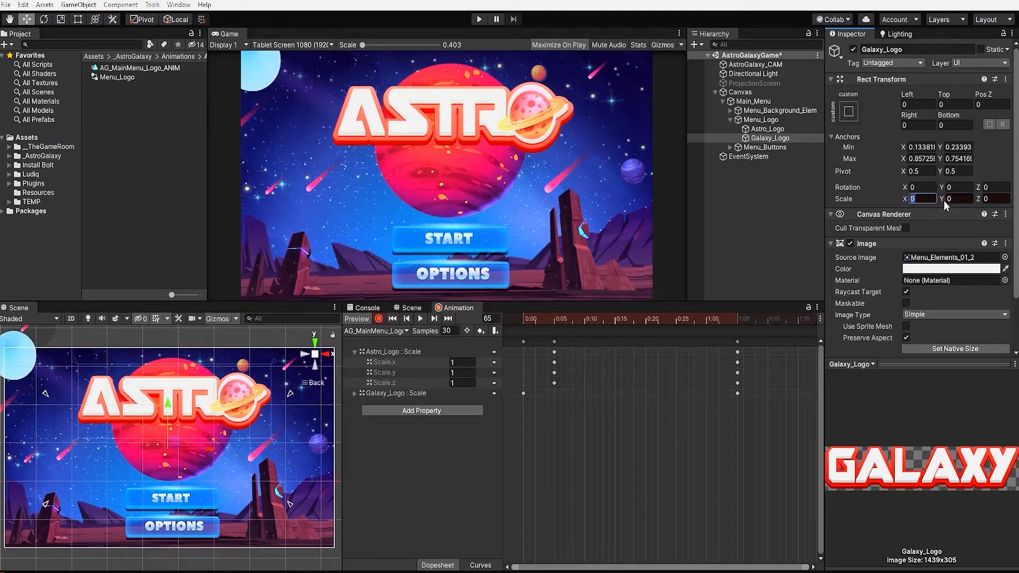
pyautogui.write('1')
pyautogui.press('Tab')
pyautogui.write('1')
pyautogui.press('Tab')
pyautogui.write('1')
pyautogui.press('Return')
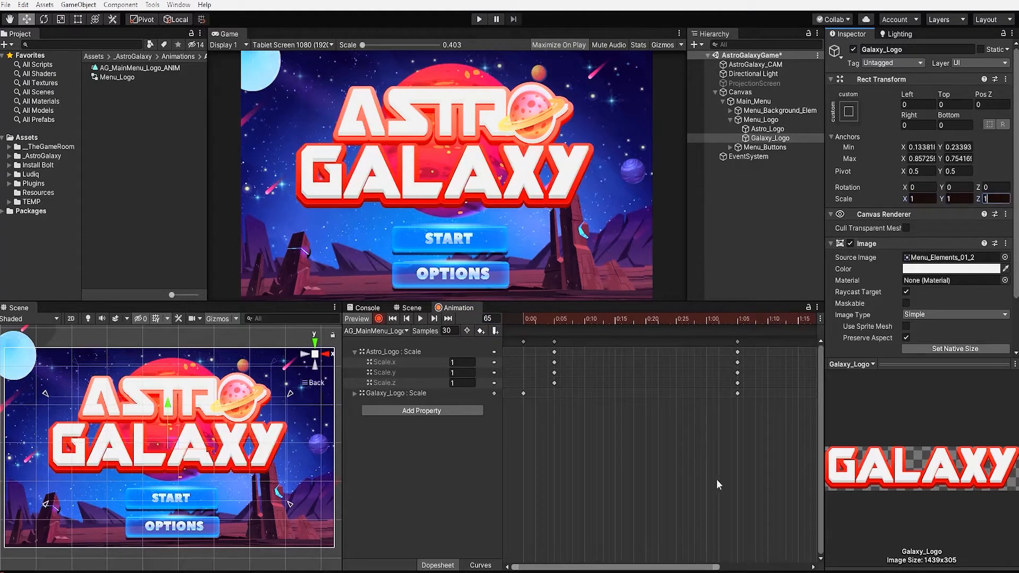
# Move Galaxy_Logo's first scale keyframe to frame 5 and set its X, Y and Z scale there to 0
pyautogui.moveTo(718, 567); pyautogui.dragTo(810, 567)
pyautogui.moveTo(794, 320)
pyautogui.mouseDown()
pyautogui.moveTo(670, 320)
pyautogui.moveTo(799, 328)
pyautogui.mouseUp()
pyautogui.moveTo(727, 325); pyautogui.dragTo(546, 348)
pyautogui.moveTo(523, 393); pyautogui.dragTo(544, 394)
pyautogui.write('0')
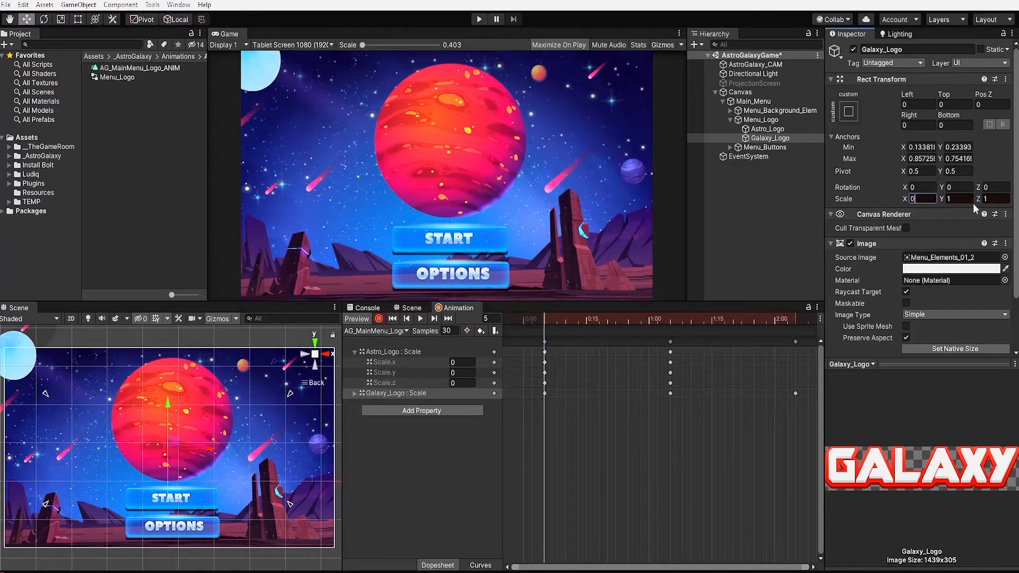
pyautogui.write('0')
pyautogui.press('Return')
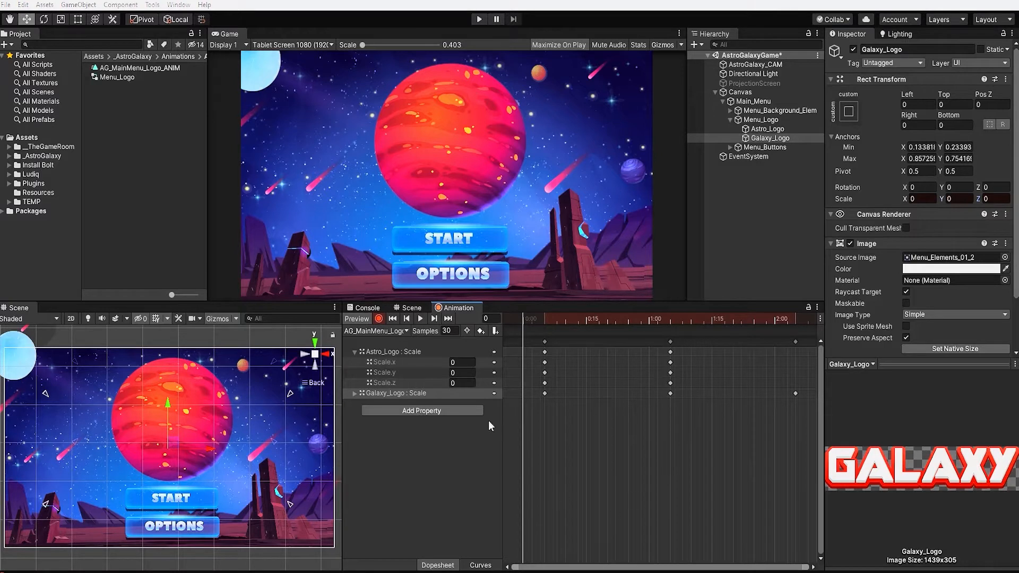
# Stop keyframe recording and play the logo clip to check how Astro_Logo and Galaxy_Logo scale up
pyautogui.click(379, 318)
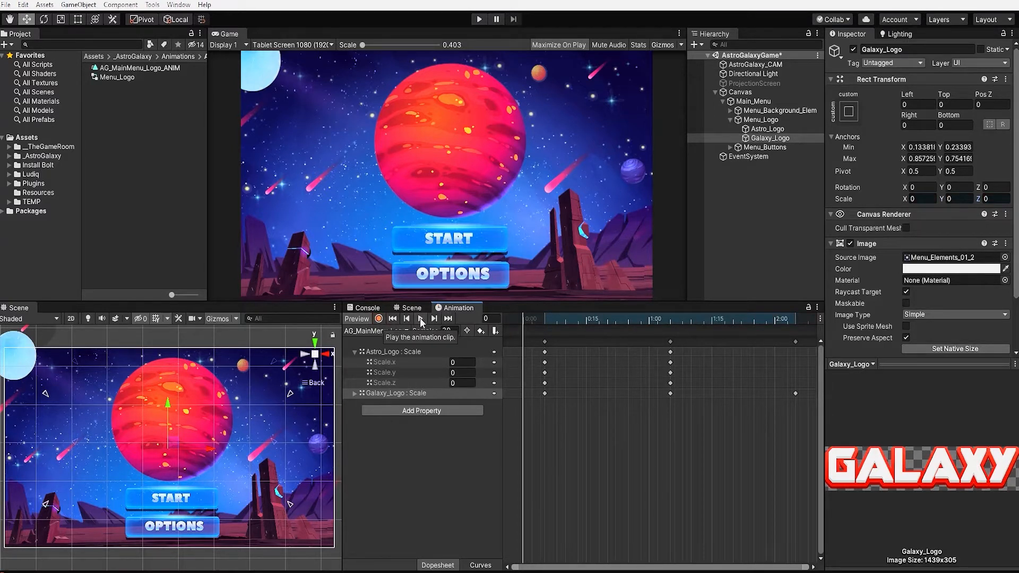
pyautogui.click(419, 317)
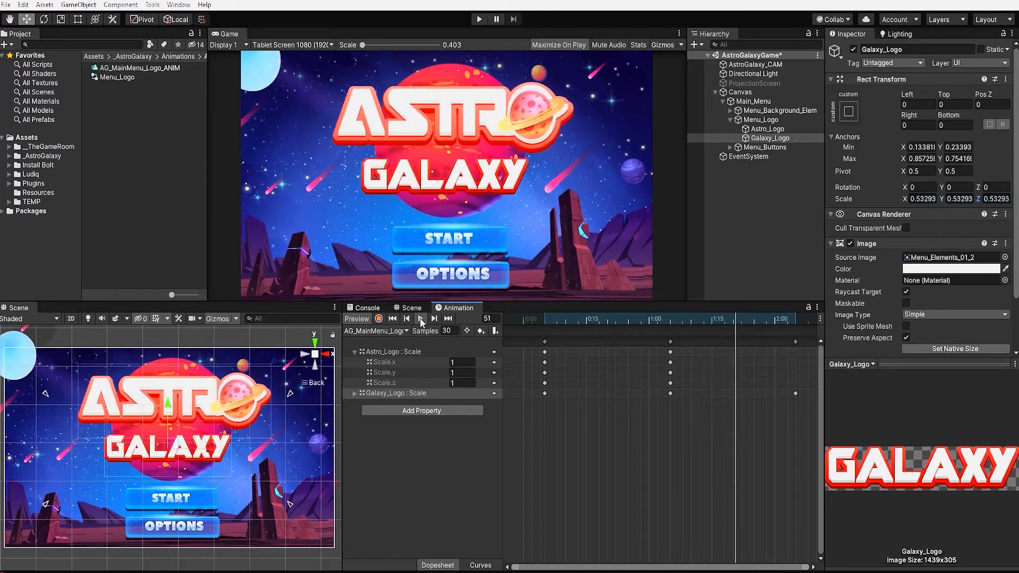
# Resume keyframe recording and record Astro_Logo's X, Y and Z scale as 1.15 at frame 40
pyautogui.click(378, 318)
pyautogui.moveTo(758, 317); pyautogui.dragTo(690, 317)
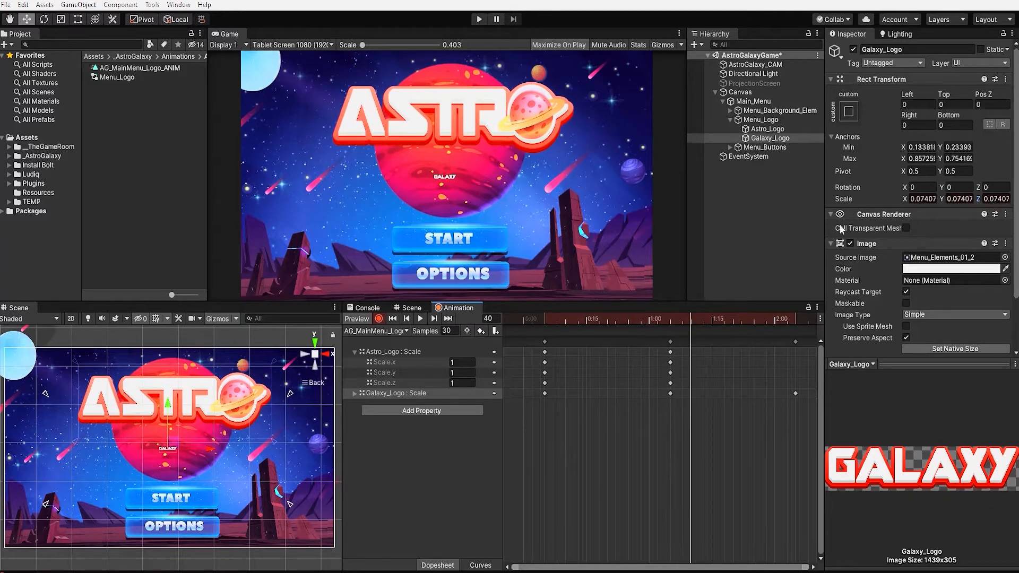
pyautogui.click(393, 351)
pyautogui.press('r')
pyautogui.moveTo(174, 401); pyautogui.dragTo(181, 400)
pyautogui.write('1.15')
pyautogui.press('Tab')
pyautogui.write('1.5')
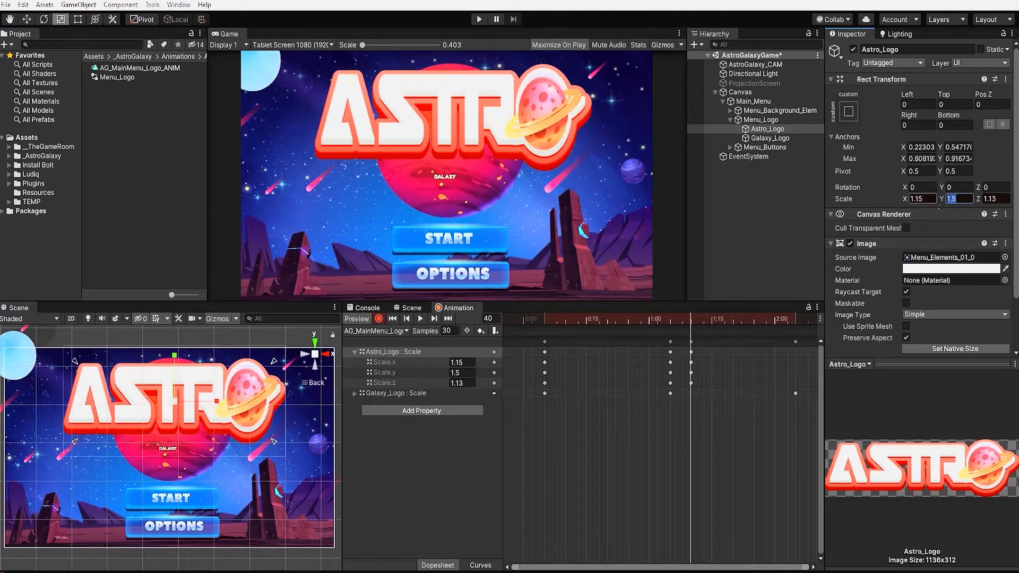
pyautogui.write('1.15')
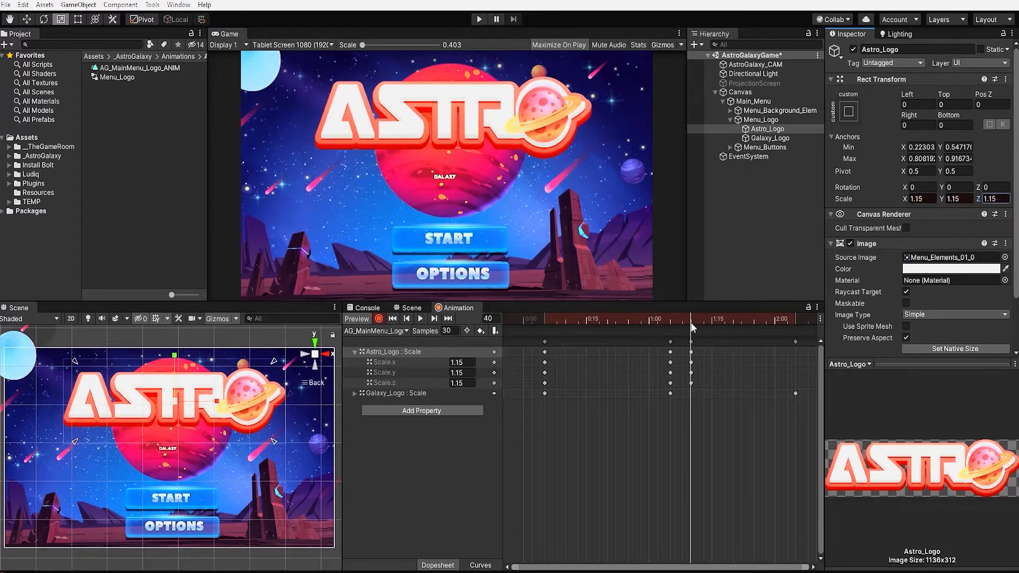
# Record Astro_Logo's X, Y and Z scale as 1 at frame 45
pyautogui.moveTo(691, 320)
pyautogui.mouseDown()
pyautogui.moveTo(702, 317)
pyautogui.moveTo(682, 317)
pyautogui.moveTo(711, 317)
pyautogui.mouseUp()
pyautogui.click(918, 199)
pyautogui.write('1')
pyautogui.press('Tab')
pyautogui.write('1')
pyautogui.press('Tab')
pyautogui.write('1')
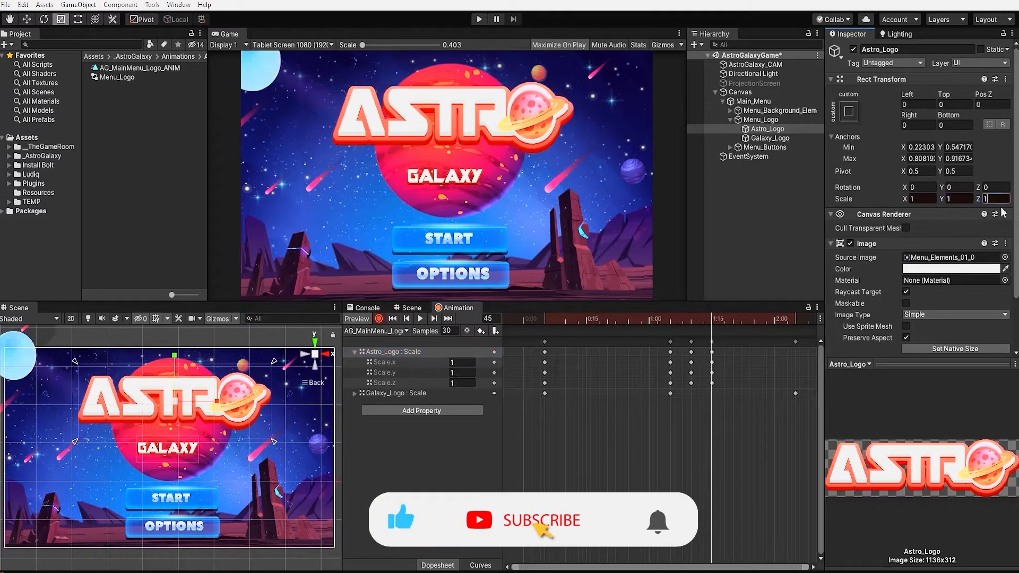
# Play the logo clip from near its start to preview Astro_Logo's overshoot
pyautogui.click(534, 316)
pyautogui.click(421, 317)
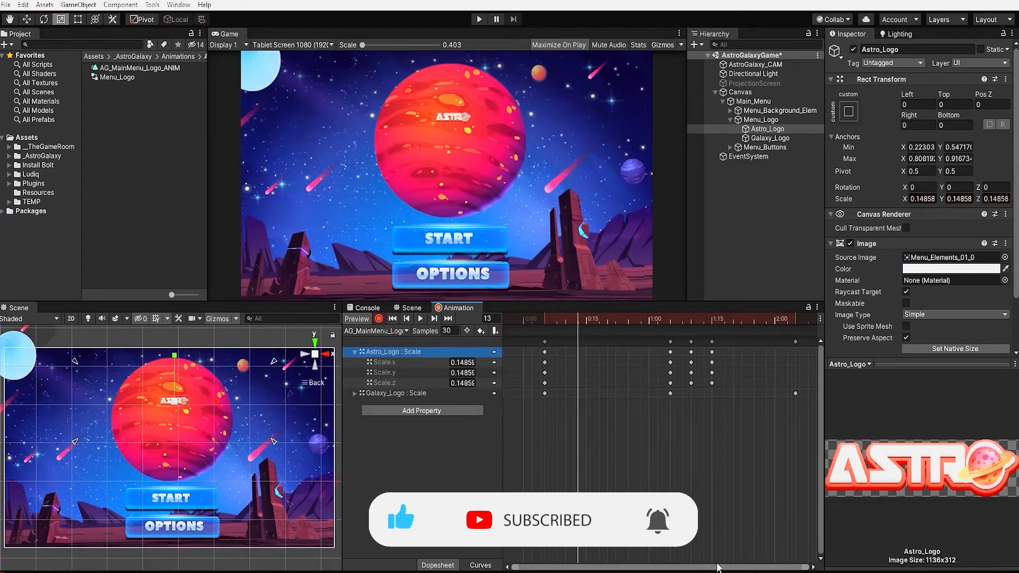
# Record Galaxy_Logo's X, Y and Z scale as 1.15 at frame 70
pyautogui.click(795, 316)
pyautogui.click(487, 317)
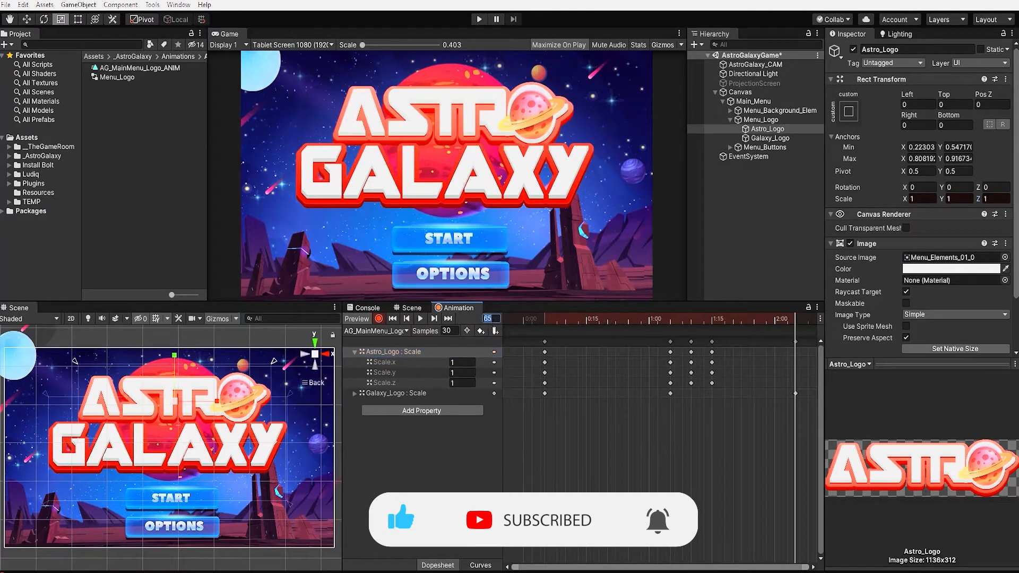
pyautogui.write('70')
pyautogui.press('Return')
pyautogui.click(770, 136)
pyautogui.click(921, 198)
pyautogui.write('1.15')
pyautogui.press('Tab')
pyautogui.write('1.15')
pyautogui.press('Tab')
pyautogui.write('1.15')
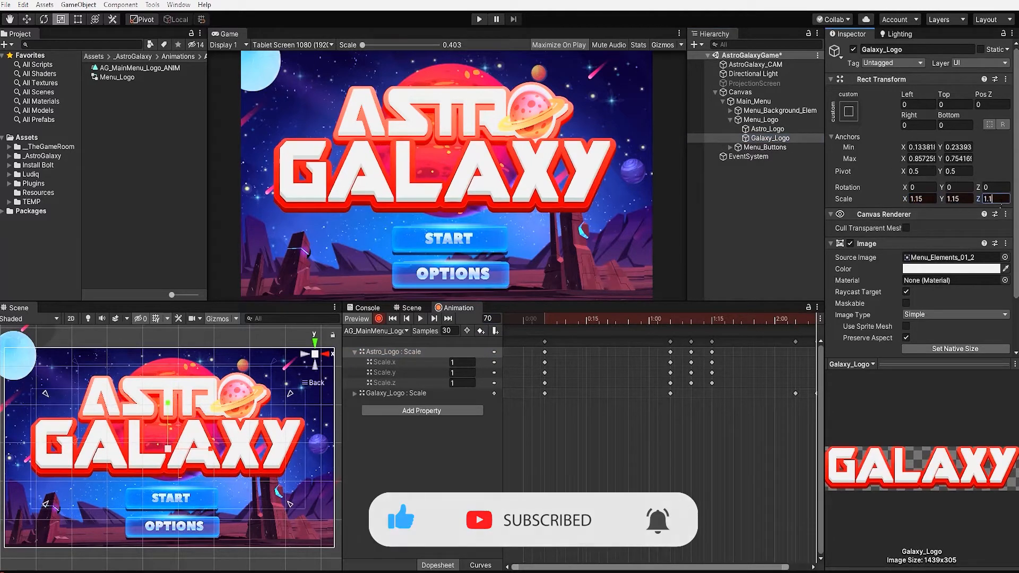
# Record Galaxy_Logo's X, Y and Z scale as 1 at frame 75 and stop keyframe recording
pyautogui.click(487, 318)
pyautogui.write('75')
pyautogui.press('Return')
pyautogui.click(922, 199)
pyautogui.write('1')
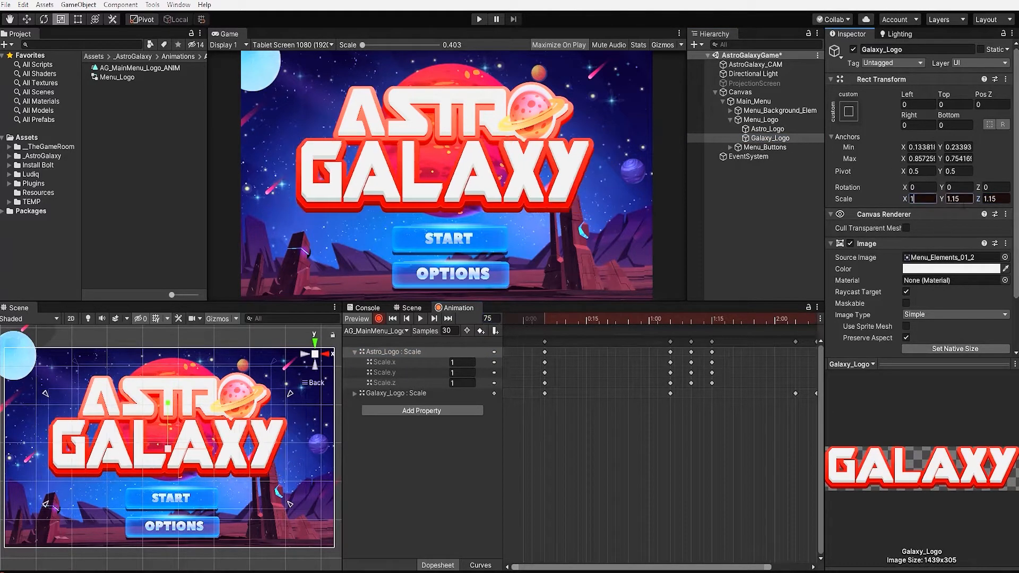
pyautogui.press('Tab')
pyautogui.write('1')
pyautogui.press('Tab')
pyautogui.write('1')
pyautogui.click(379, 318)
# Play the complete logo animation from the start to check both overshoots
pyautogui.scroll(-1, 730, 444)
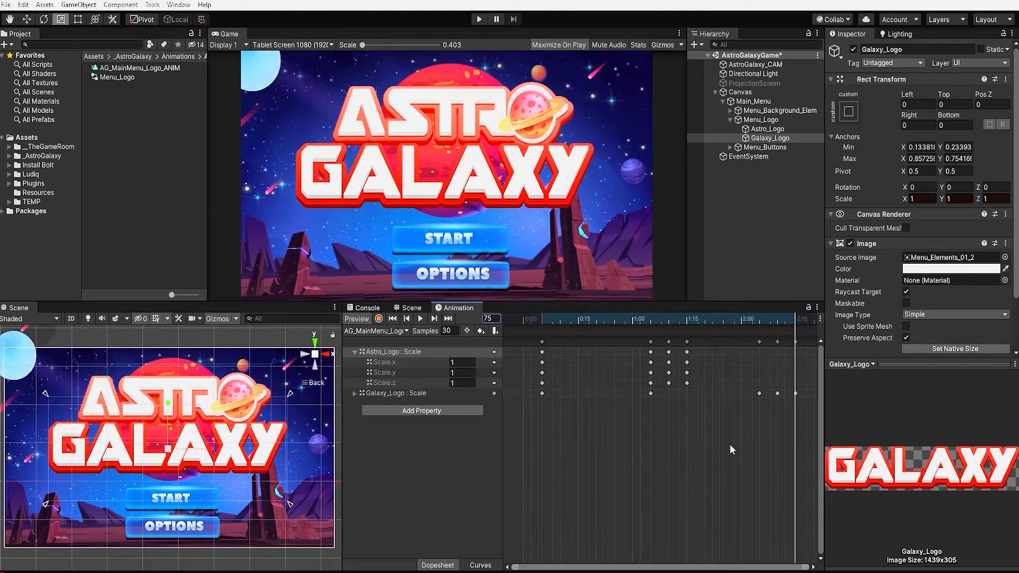
pyautogui.click(513, 320)
pyautogui.click(420, 318)
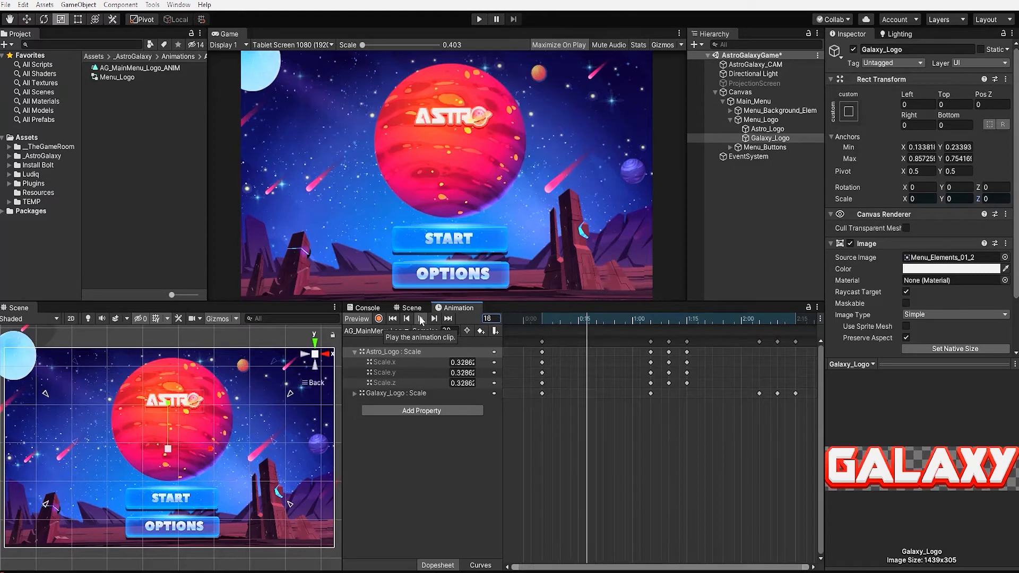
pyautogui.click(420, 319)
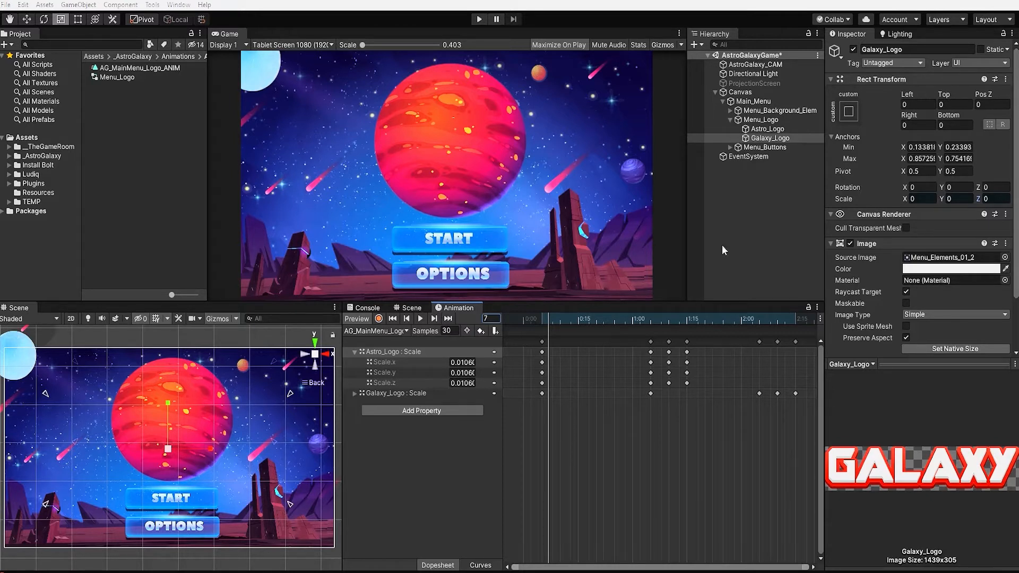
# Create an animation clip for Menu_Buttons and save it as AG_MainMenu_Button_ANIM
pyautogui.click(730, 120)
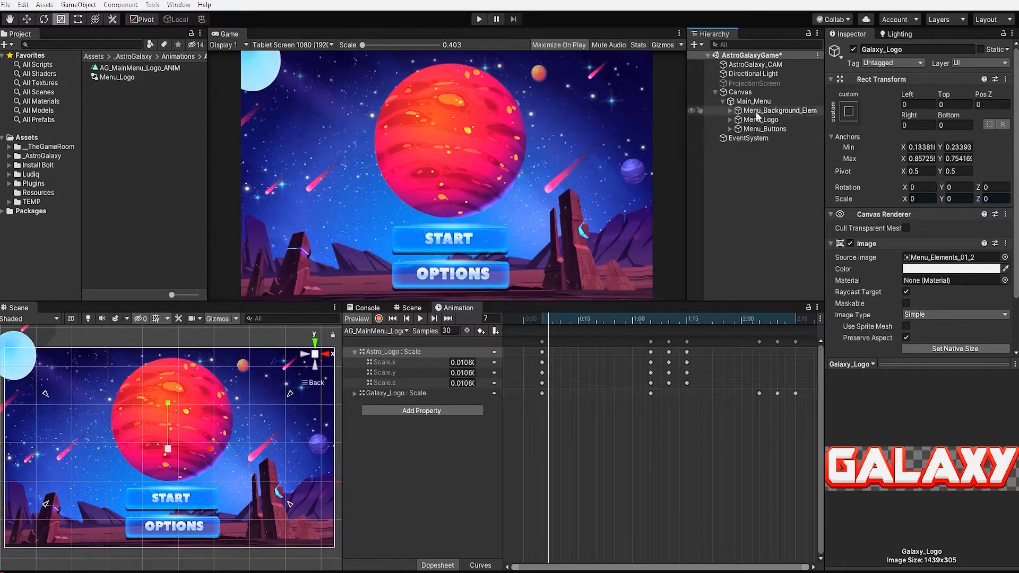
pyautogui.click(768, 120)
pyautogui.click(776, 129)
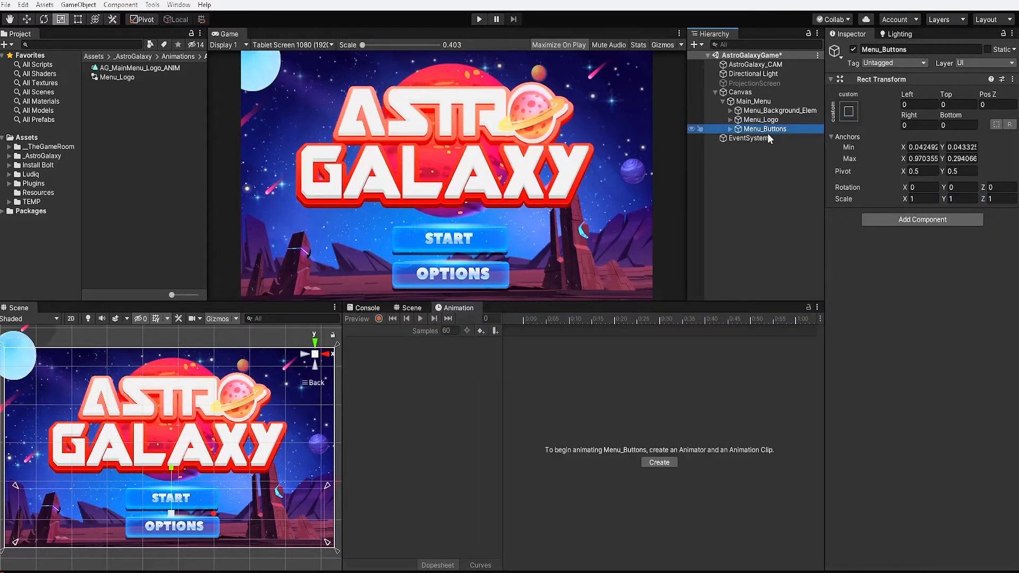
pyautogui.click(657, 462)
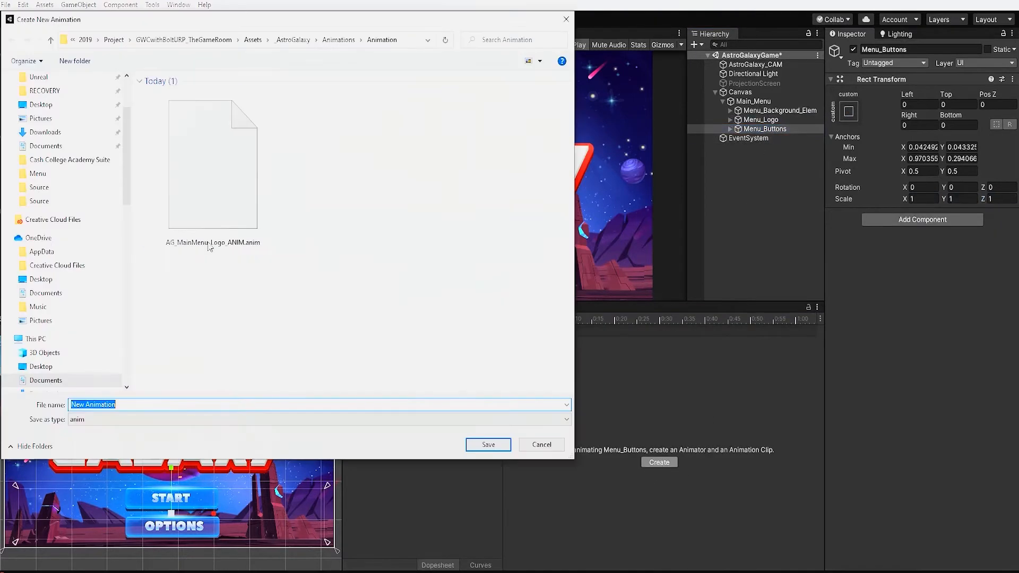
pyautogui.click(212, 170)
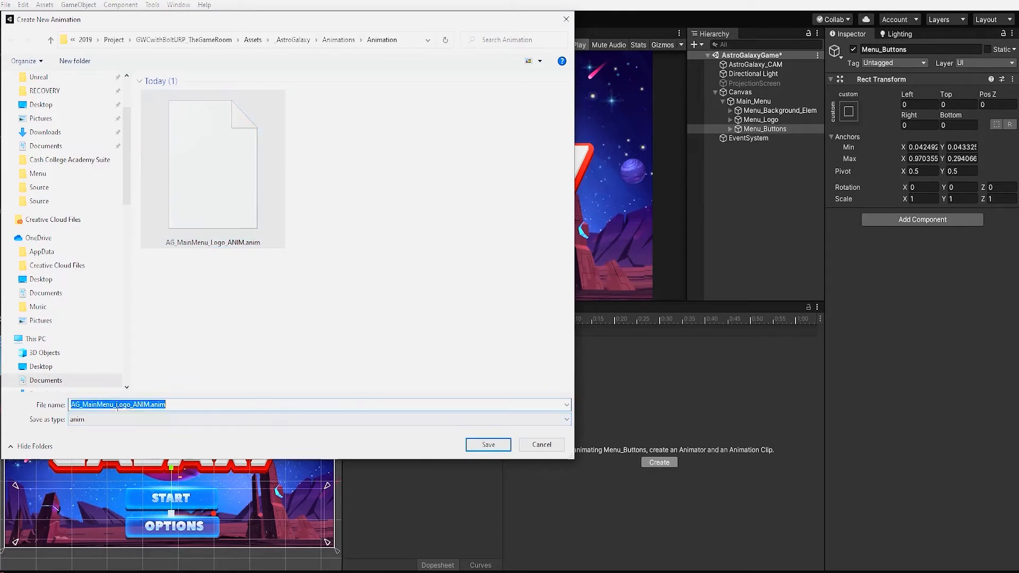
pyautogui.write('Button')
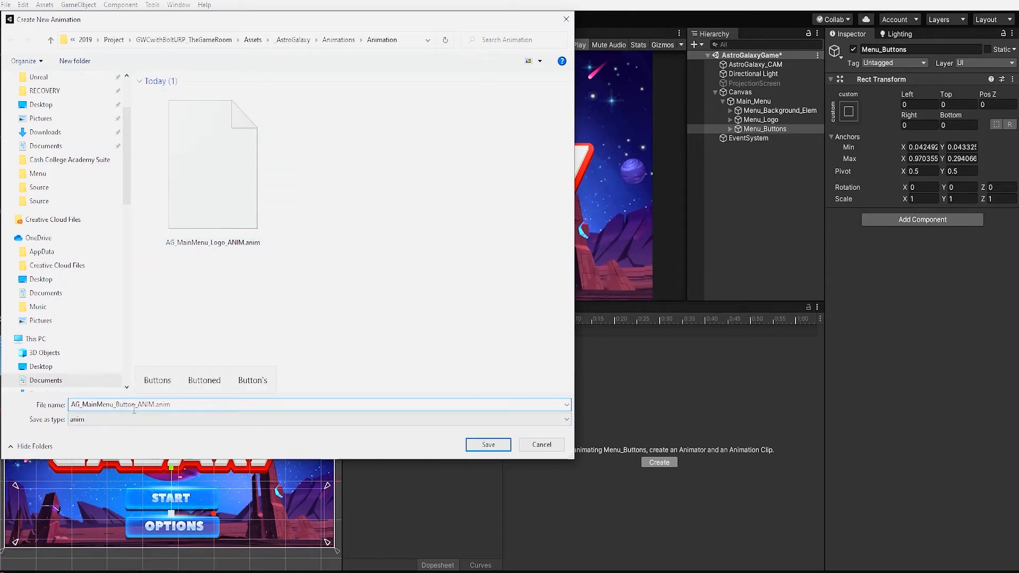
pyautogui.press('Return')
# Record Start_Button's and Option_Button's X, Y and Z scale as 0 at frame 5, with the sample rate set to 30
pyautogui.click(730, 129)
pyautogui.click(378, 318)
pyautogui.moveTo(524, 320)
pyautogui.mouseDown()
pyautogui.moveTo(546, 321)
pyautogui.moveTo(523, 319)
pyautogui.mouseUp()
pyautogui.click(768, 138)
pyautogui.keyDown('shift'); pyautogui.click(771, 147); pyautogui.keyUp('shift')
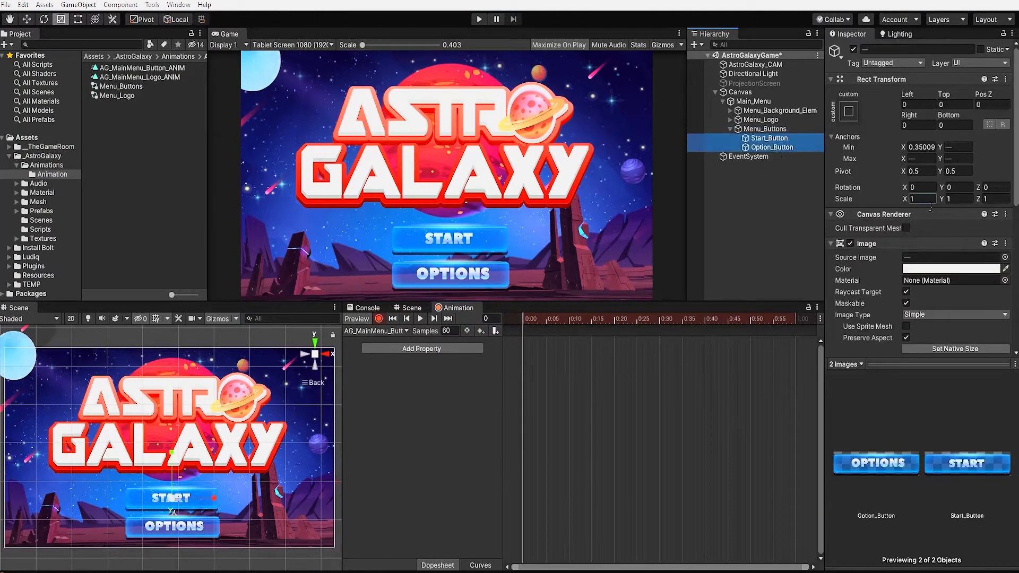
pyautogui.click(922, 199)
pyautogui.write('0')
pyautogui.press('Tab')
pyautogui.write('0')
pyautogui.press('Tab')
pyautogui.write('0')
pyautogui.click(523, 341)
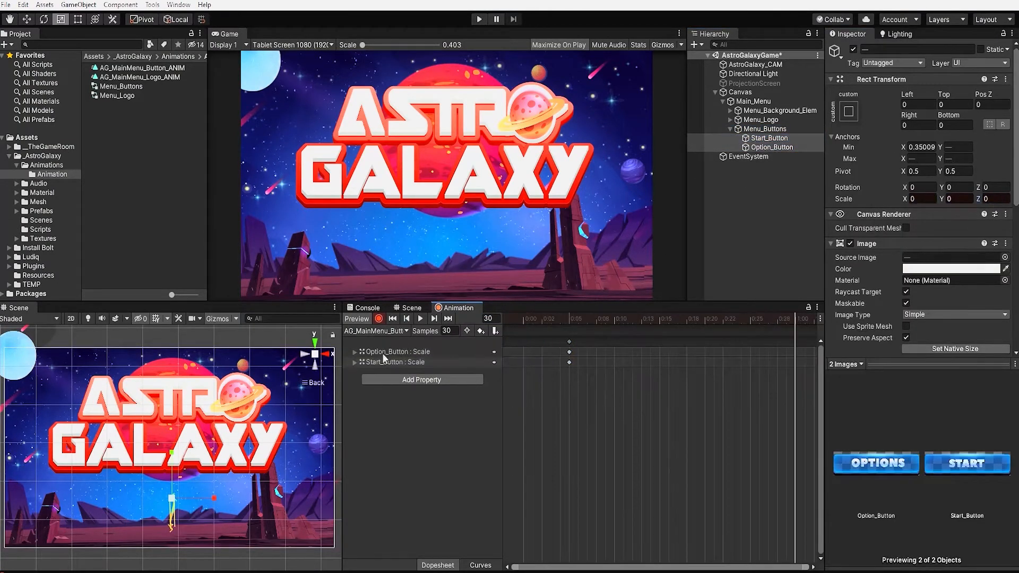
# Record Start_Button's X, Y and Z scale as 1 at frame 30
pyautogui.click(382, 352)
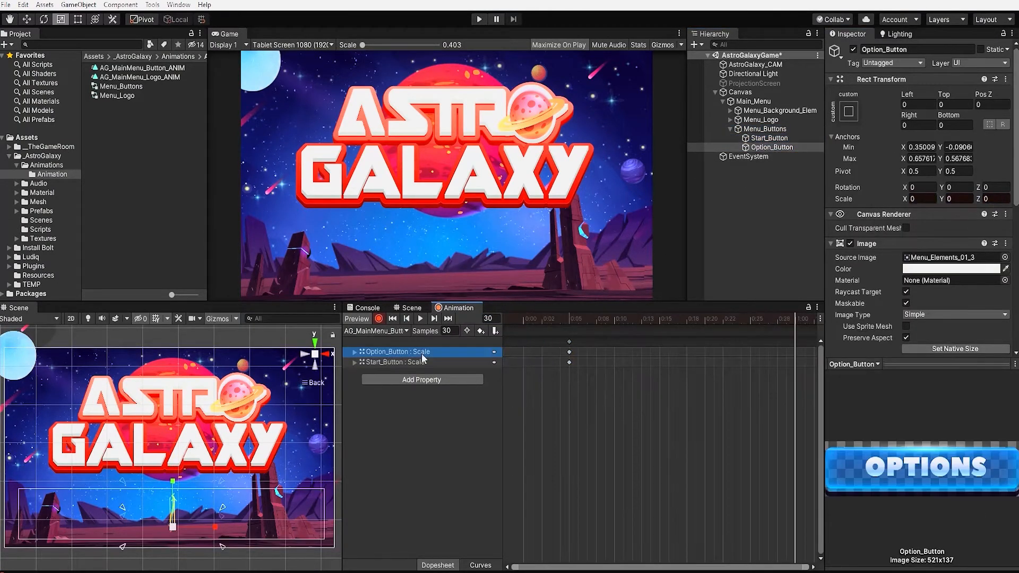
pyautogui.click(419, 362)
pyautogui.click(922, 199)
pyautogui.write('1')
pyautogui.press('Tab')
pyautogui.write('1')
pyautogui.press('Tab')
pyautogui.write('1')
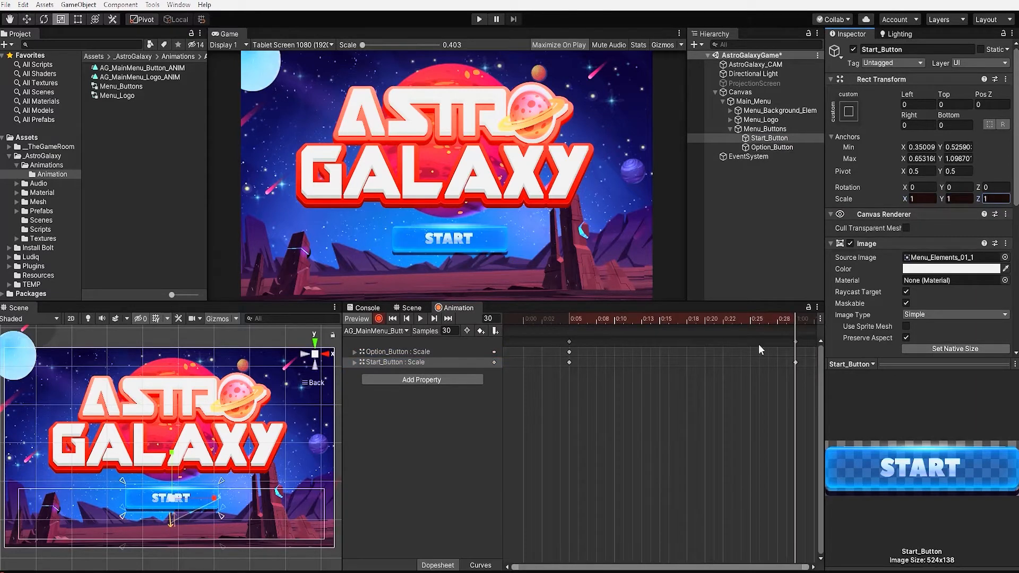
# Record Start_Button's X, Y and Z scale as 1.1 at frame 35
pyautogui.click(490, 318)
pyautogui.write('35')
pyautogui.press('Return')
pyautogui.click(922, 199)
pyautogui.write('1.1')
pyautogui.press('Tab')
pyautogui.write('1.1')
pyautogui.press('Tab')
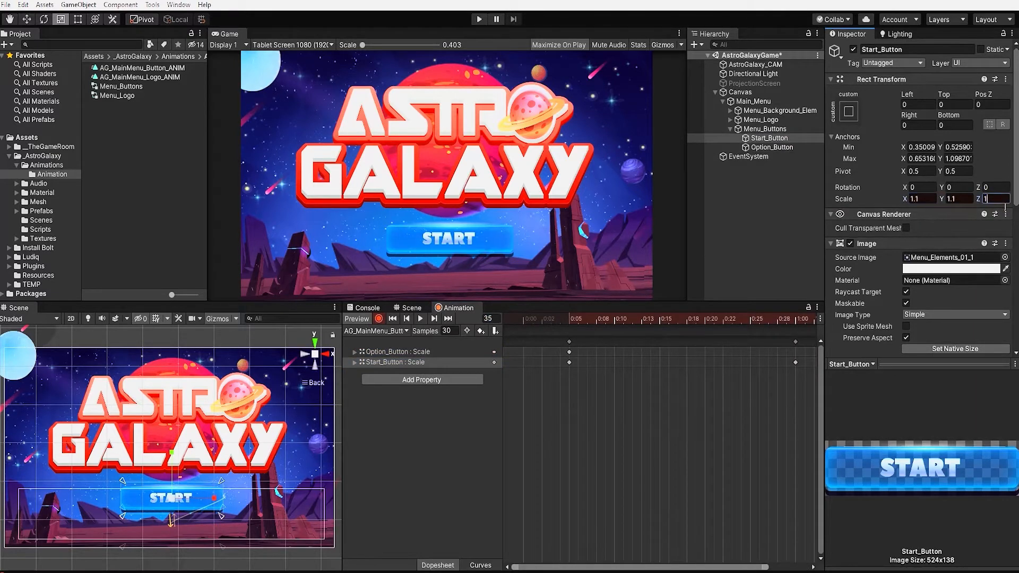
# Record Start_Button's X, Y and Z scale as 1 at frame 40
pyautogui.click(922, 199)
pyautogui.write('1')
pyautogui.press('Tab')
pyautogui.write('1')
pyautogui.press('Tab')
pyautogui.write('1')
pyautogui.moveTo(559, 320); pyautogui.dragTo(799, 332)
# Record Start_Button's X, Y and Z scale as 0.9 at frame 40 and as 1 at frame 45
pyautogui.click(922, 199)
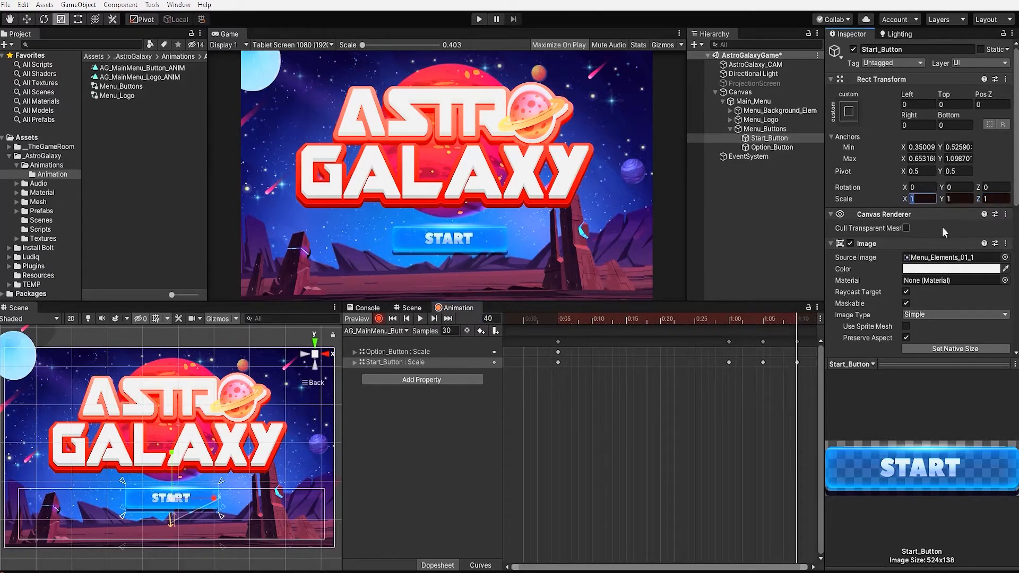
pyautogui.write('.9')
pyautogui.press('Tab')
pyautogui.write('.9')
pyautogui.press('Tab')
pyautogui.write('.9')
pyautogui.click(420, 318)
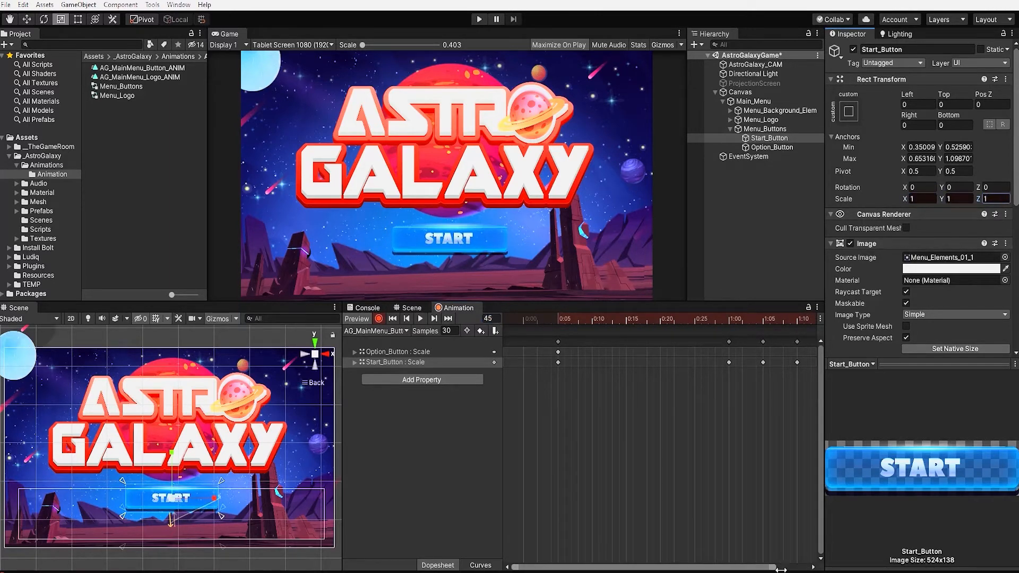
# Remove Start_Button's scale keyframe at frame 30 and add Option_Button X, Y and Z scale keyframes of 0 there
pyautogui.moveTo(798, 320); pyautogui.dragTo(735, 332)
pyautogui.moveTo(687, 408); pyautogui.dragTo(704, 339)
pyautogui.click(354, 352)
pyautogui.click(494, 363)
pyautogui.click(517, 390)
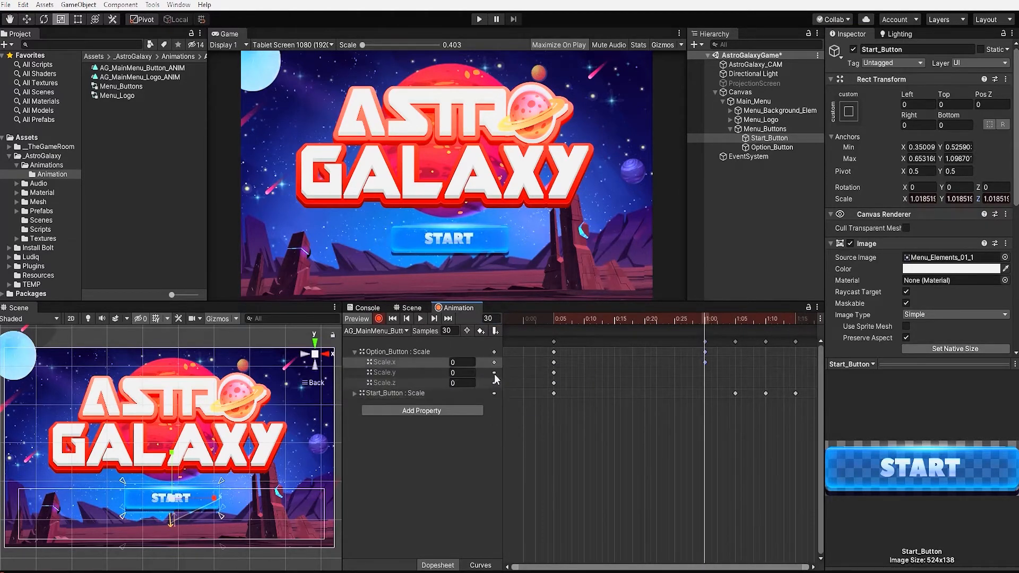
pyautogui.click(494, 373)
pyautogui.click(517, 400)
pyautogui.click(493, 383)
pyautogui.click(518, 411)
# Record Option_Button's X, Y and Z scale as 1 at frame 60
pyautogui.click(454, 331)
pyautogui.click(488, 318)
pyautogui.write('60')
pyautogui.press('Return')
pyautogui.click(419, 352)
pyautogui.click(922, 199)
pyautogui.write('1')
pyautogui.press('Tab')
pyautogui.write('1')
# Record Option_Button's X, Y and Z scale as 1.1 at frame 65
pyautogui.moveTo(695, 567); pyautogui.dragTo(769, 567)
pyautogui.click(488, 319)
pyautogui.write('65')
pyautogui.press('Return')
pyautogui.click(471, 364)
pyautogui.write('1.1')
pyautogui.press('Tab')
pyautogui.write('1.1')
pyautogui.press('Tab')
pyautogui.write('1.1')
pyautogui.moveTo(689, 568); pyautogui.dragTo(714, 569)
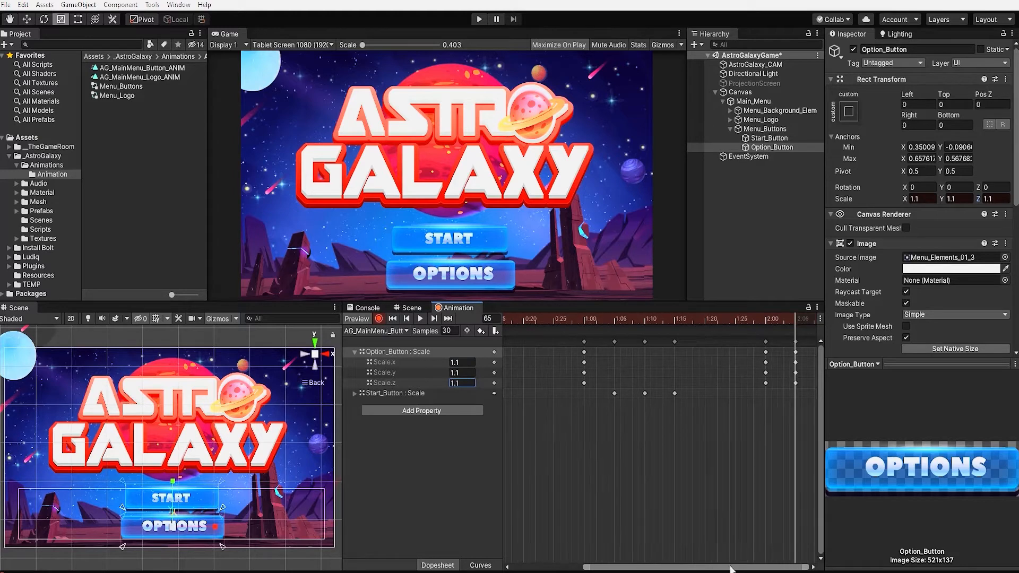
# Record Option_Button's X, Y and Z scale as 0.9 at frame 70
pyautogui.write('70')
pyautogui.press('Return')
pyautogui.write('0.9')
pyautogui.press('Tab')
pyautogui.write('0.9')
pyautogui.press('Tab')
pyautogui.write('0.9')
# Record Option_Button's X, Y and Z scale as 1 at frame 75 and preview the button animation
pyautogui.moveTo(681, 567); pyautogui.dragTo(701, 567)
pyautogui.click(488, 319)
pyautogui.write('75')
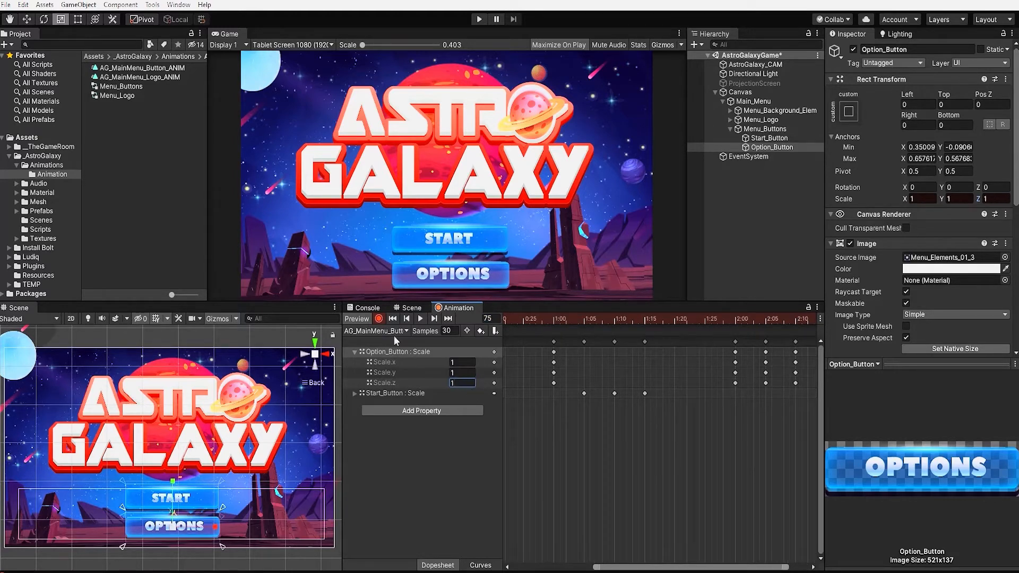
pyautogui.click(419, 317)
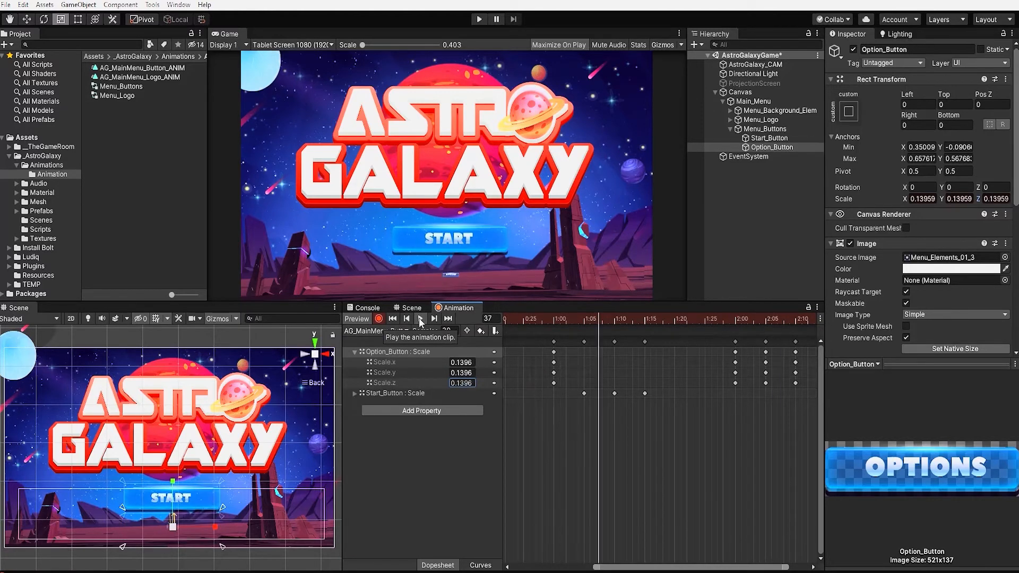
pyautogui.click(419, 317)
# Set the button clip's sample rate to 40 and play it to check the speed
pyautogui.click(451, 331)
pyautogui.click(453, 340)
pyautogui.doubleClick(447, 330)
pyautogui.write('40')
pyautogui.click(419, 319)
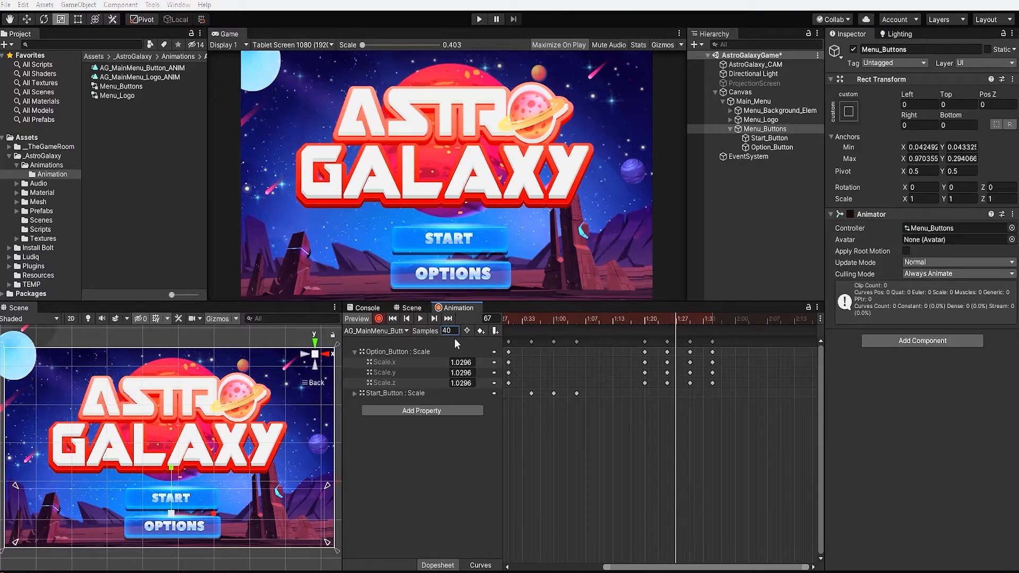
# Test the button clip's playback at sample rates of 60, 90 and 10, and restore the rate to 40
pyautogui.write('60')
pyautogui.press('Return')
pyautogui.click(420, 319)
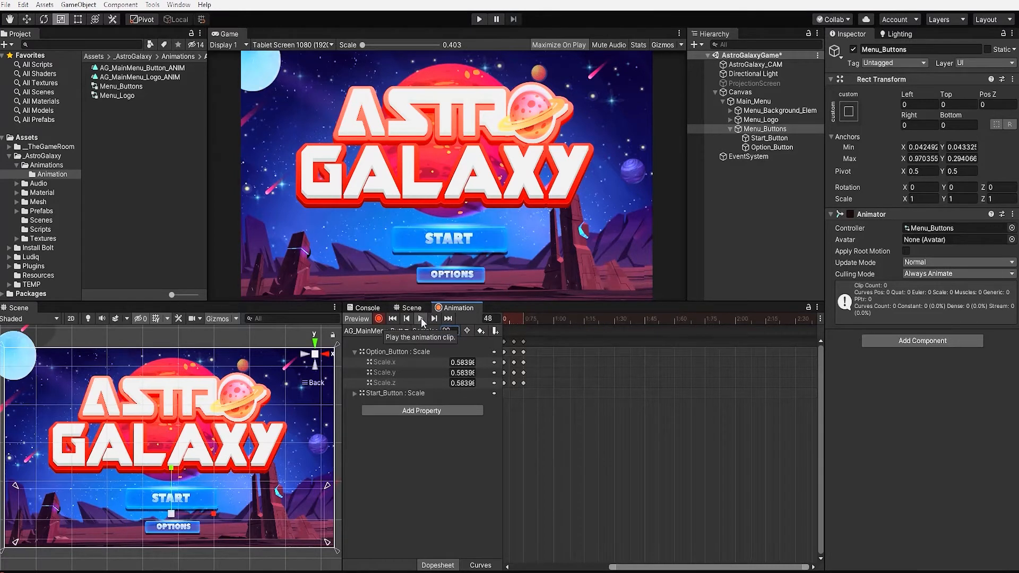
pyautogui.click(421, 318)
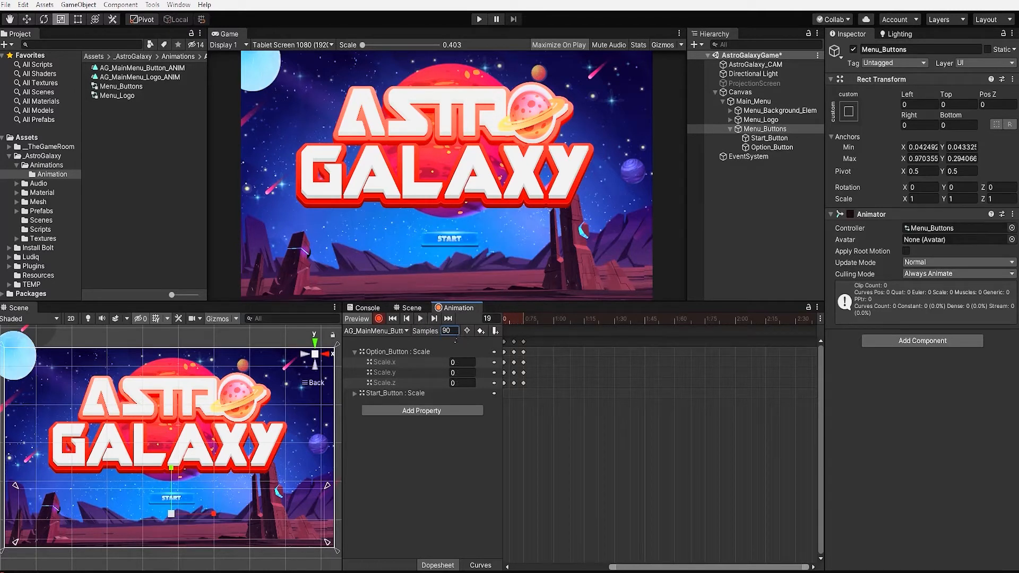
pyautogui.press('Return')
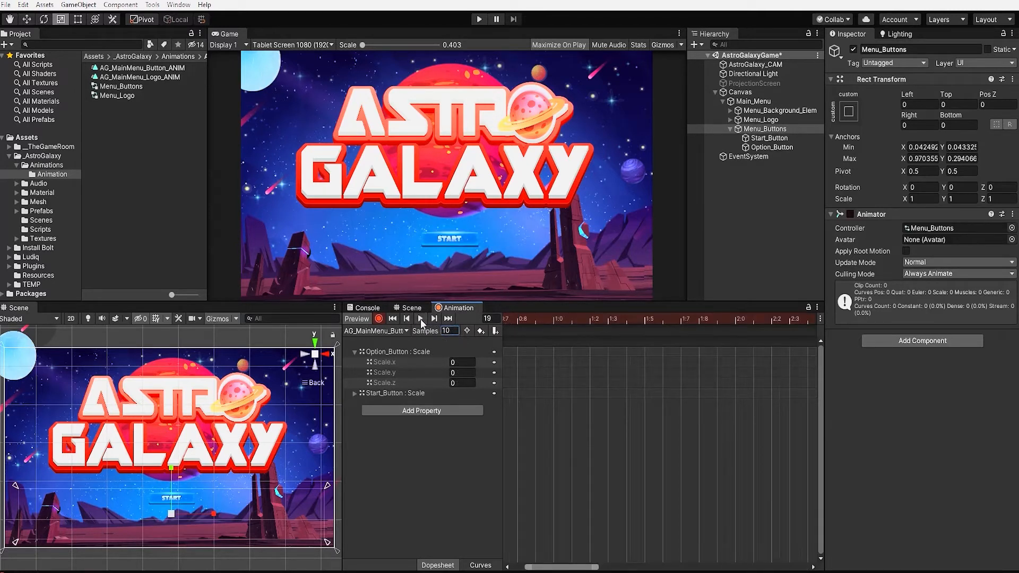
pyautogui.click(420, 319)
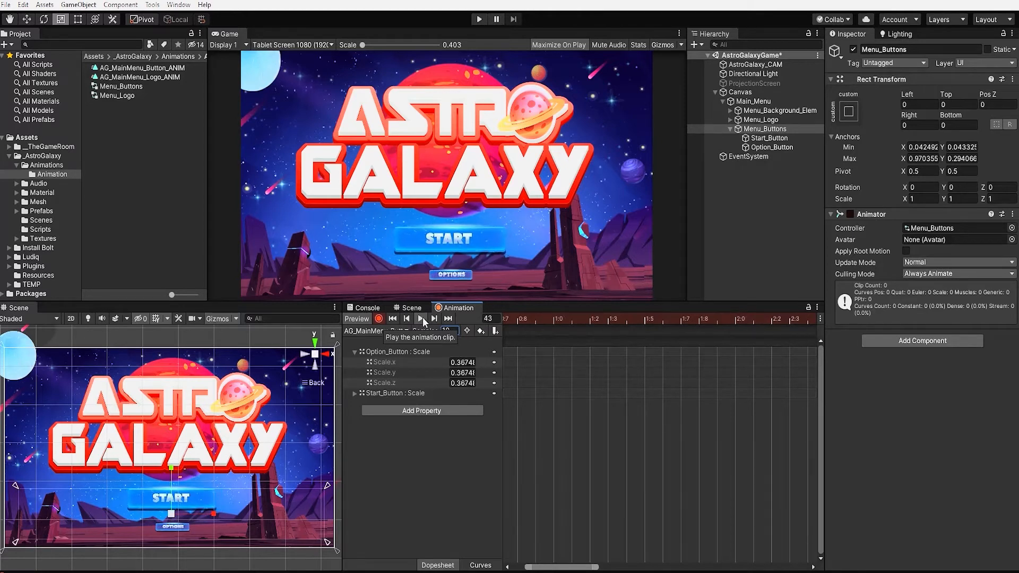
pyautogui.click(421, 318)
pyautogui.press('Return')
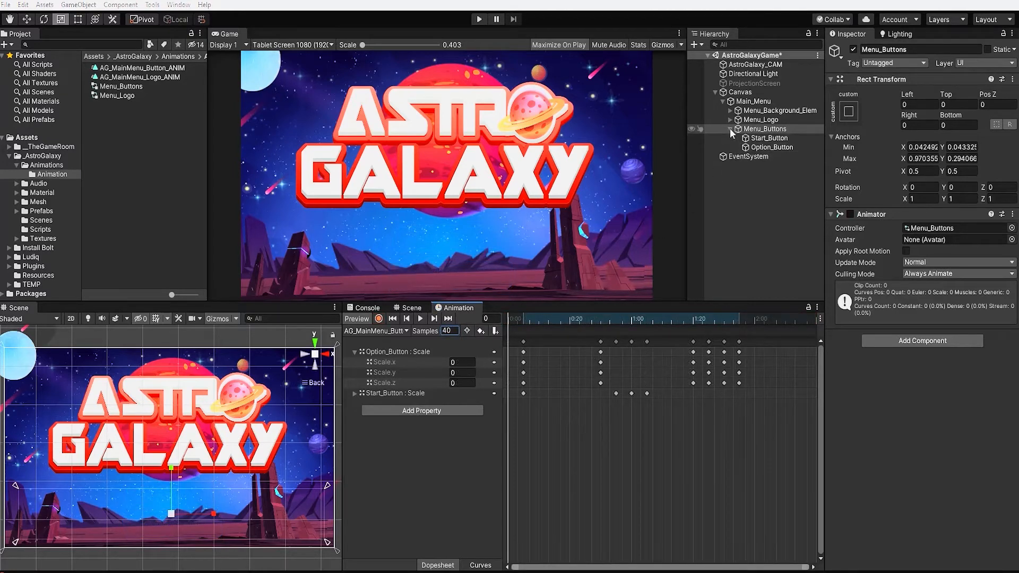
# Create an animation clip for Menu_Background_Elem named AG_MainMenu_Background_ANIM in the Animation folder
pyautogui.click(730, 130)
pyautogui.click(775, 110)
pyautogui.click(659, 462)
pyautogui.click(192, 231)
pyautogui.click(120, 408)
pyautogui.moveTo(119, 408); pyautogui.dragTo(129, 407)
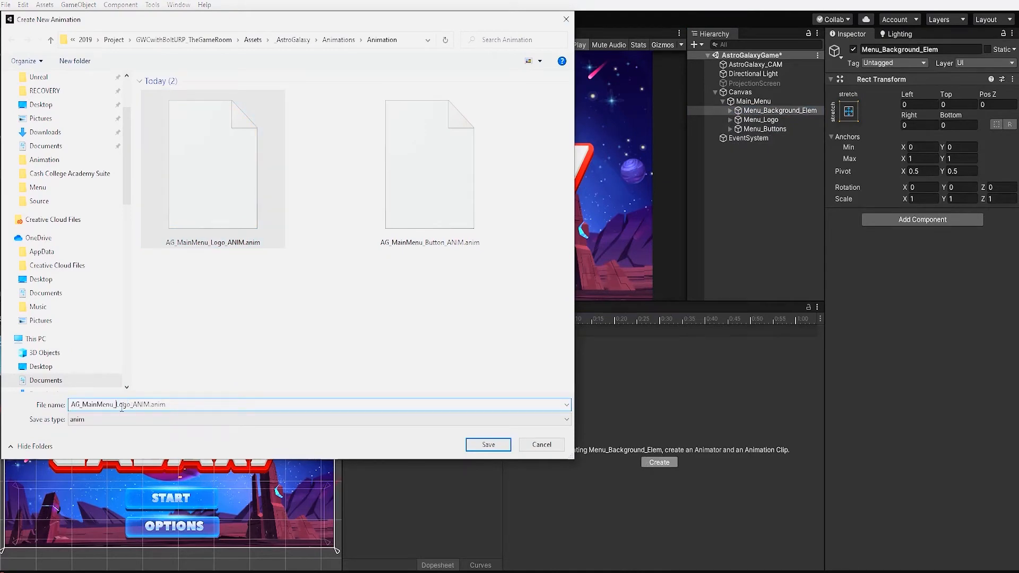
pyautogui.write('Background')
pyautogui.press('Return')
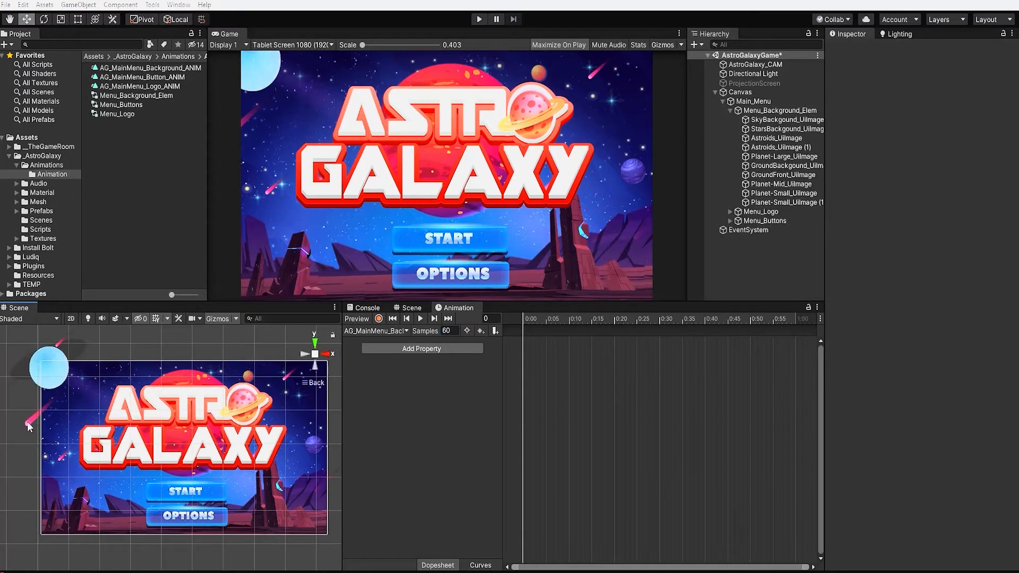
# Move Astroids_UiImage (1) and Astroids_UiImage outside the menu area, placing Astroids_UiImage beyond its upper-right corner
pyautogui.click(29, 427)
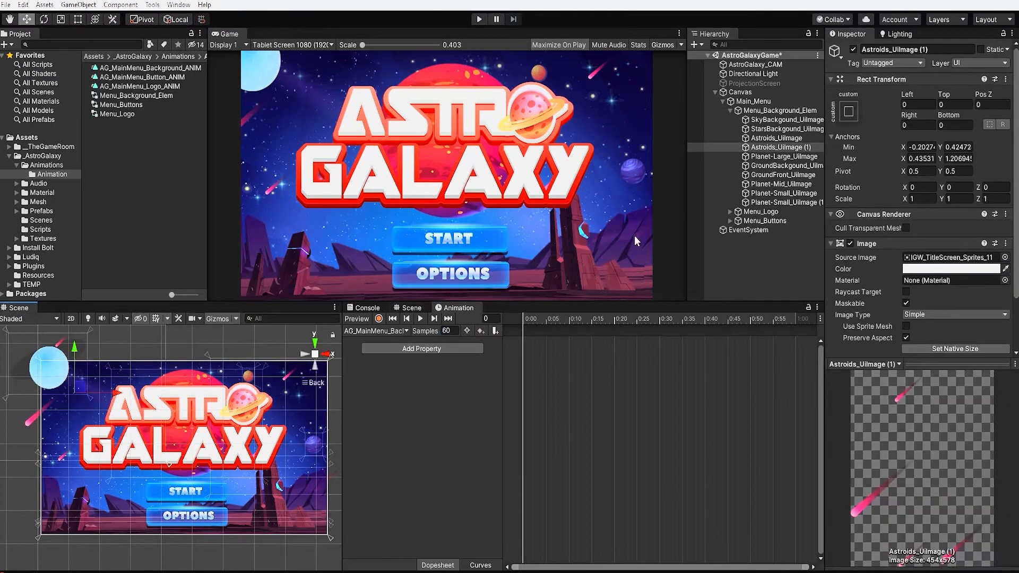
pyautogui.scroll(-2, 157, 450)
pyautogui.moveTo(156, 449); pyautogui.dragTo(100, 486, button='middle')
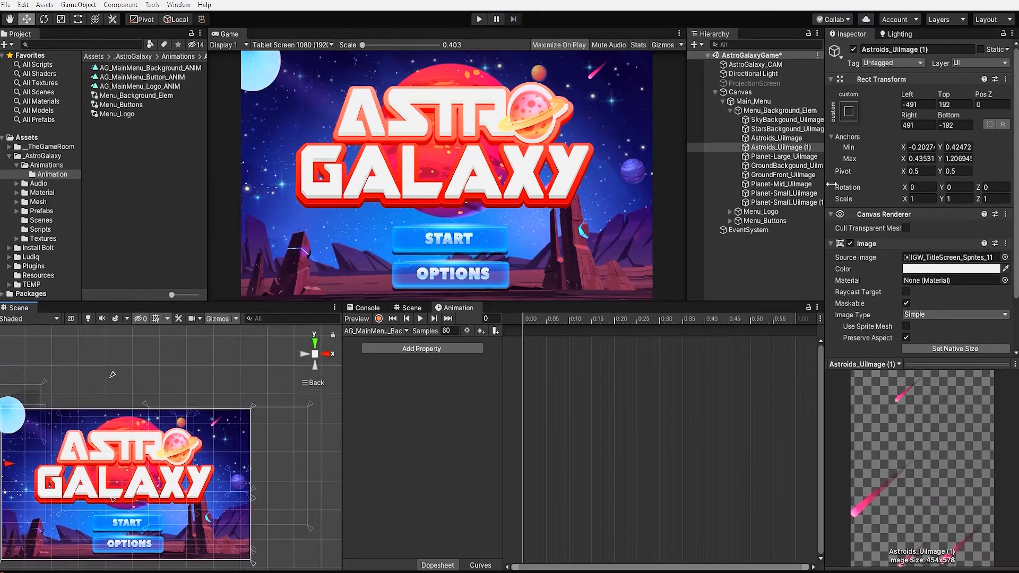
pyautogui.click(784, 139)
pyautogui.moveTo(236, 460); pyautogui.dragTo(309, 374)
pyautogui.scroll(-3, 151, 476)
pyautogui.moveTo(150, 476); pyautogui.dragTo(185, 461, button='middle')
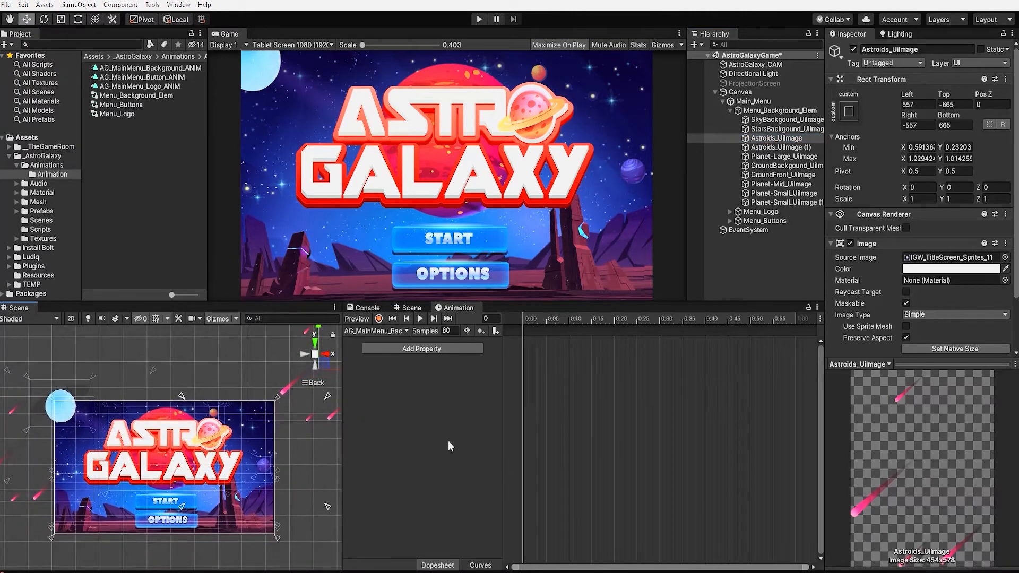
# Start recording the background clip at 30 samples and key Astroids_UiImage's position at frame 0, about Left 562, Top -674
pyautogui.click(378, 318)
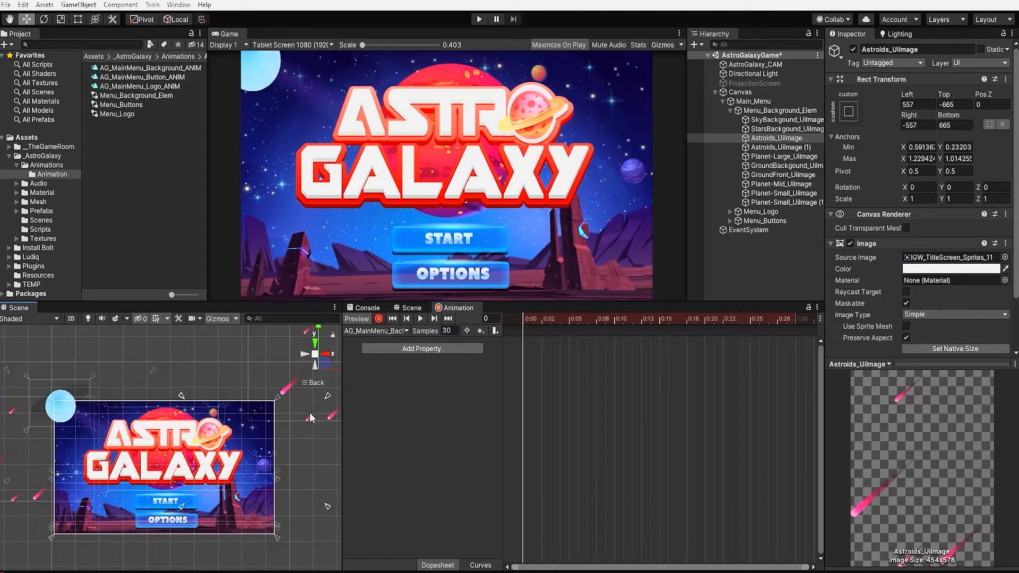
pyautogui.moveTo(254, 424); pyautogui.dragTo(219, 454, button='middle')
pyautogui.moveTo(288, 394); pyautogui.dragTo(289, 392)
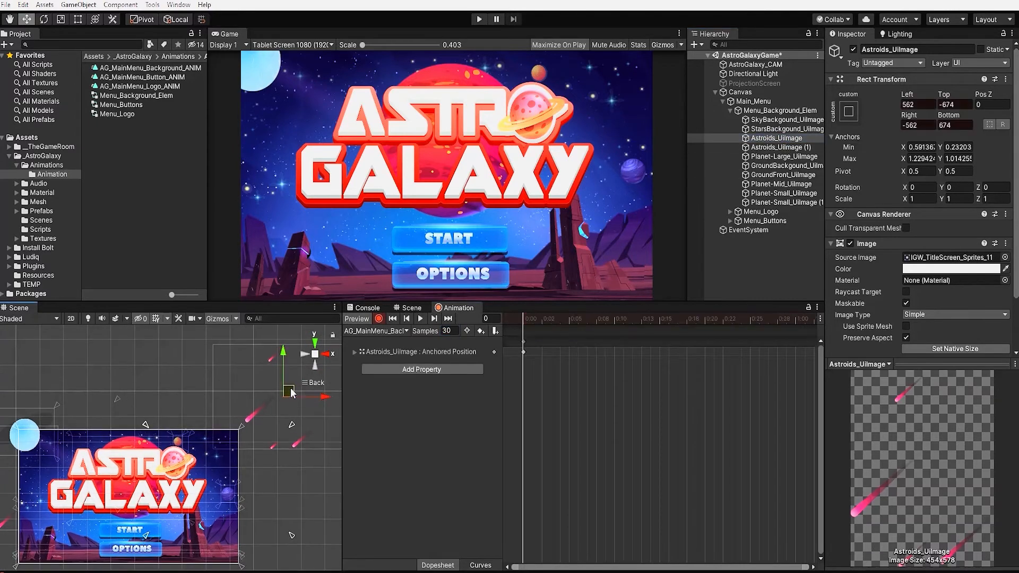
# Key Astroids_UiImage (1) at frame 0 above the menu, at about Left 639, Top -673
pyautogui.scroll(-1, 265, 424)
pyautogui.moveTo(212, 451); pyautogui.dragTo(284, 425, button='middle')
pyautogui.click(783, 148)
pyautogui.moveTo(70, 442); pyautogui.dragTo(65, 464)
pyautogui.scroll(-1, 66, 465)
pyautogui.moveTo(84, 488); pyautogui.dragTo(77, 504, button='middle')
pyautogui.moveTo(63, 472); pyautogui.dragTo(187, 362)
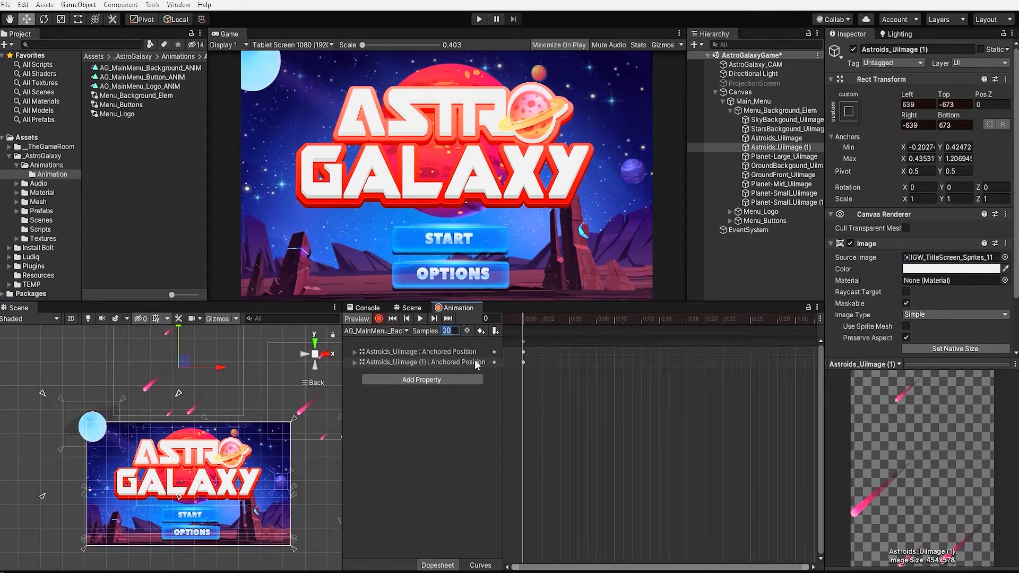
# Record both asteroid images' end positions at frame 120, moving each diagonally down and left across the menu
pyautogui.write('120')
pyautogui.press('Return')
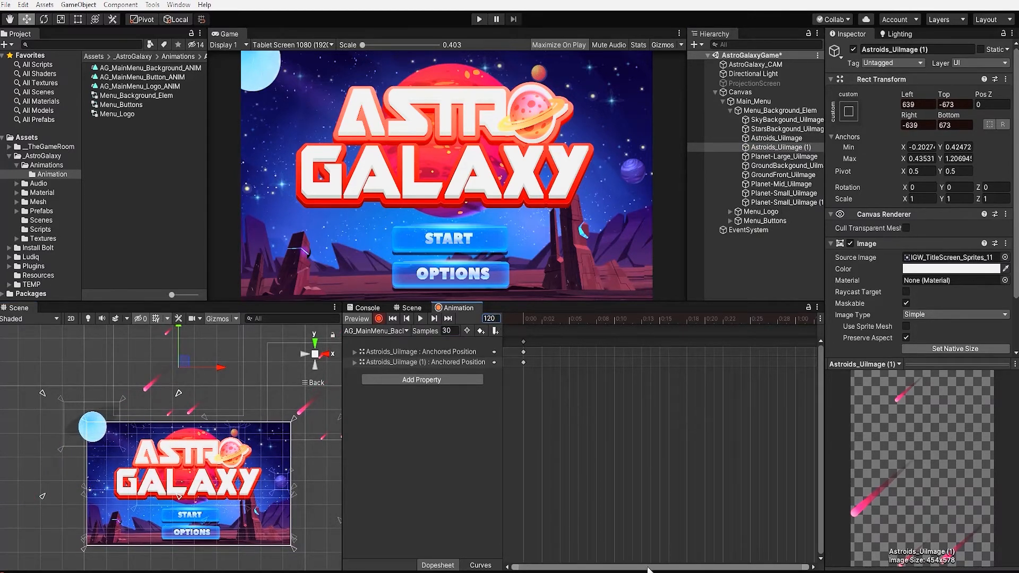
pyautogui.moveTo(185, 360); pyautogui.dragTo(68, 493)
pyautogui.moveTo(162, 451); pyautogui.dragTo(156, 440, button='middle')
pyautogui.click(295, 401)
pyautogui.scroll(-4, 292, 395)
pyautogui.moveTo(290, 393); pyautogui.dragTo(285, 391, button='middle')
pyautogui.moveTo(285, 391); pyautogui.dragTo(152, 524)
pyautogui.scroll(-5, 552, 332)
# Move Astroids_UiImage's first position key to frame 30 and play the clip at a sample rate of 20
pyautogui.moveTo(531, 319); pyautogui.dragTo(595, 346)
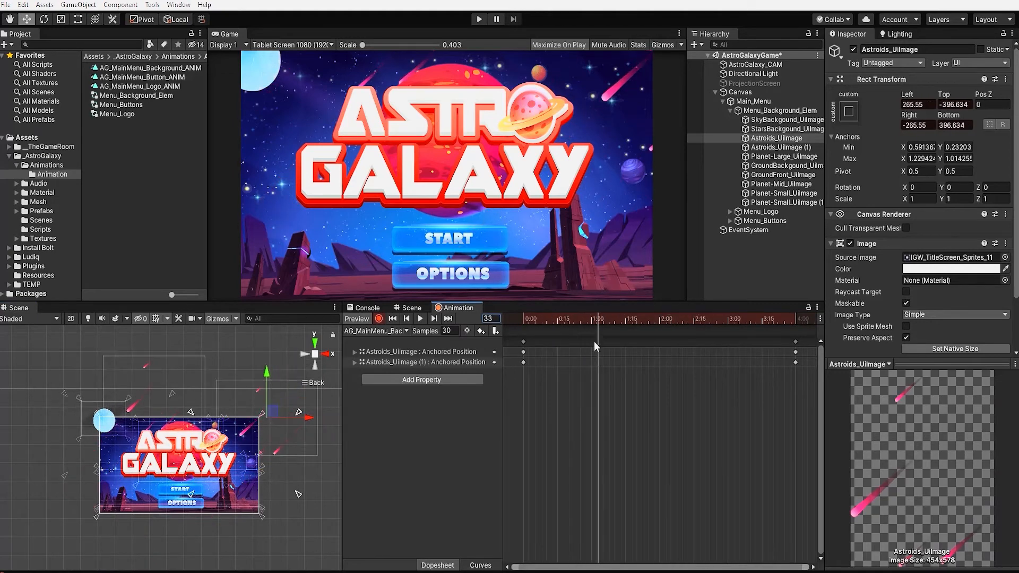
pyautogui.click(428, 352)
pyautogui.scroll(1, 596, 367)
pyautogui.moveTo(524, 351); pyautogui.dragTo(587, 352)
pyautogui.click(420, 318)
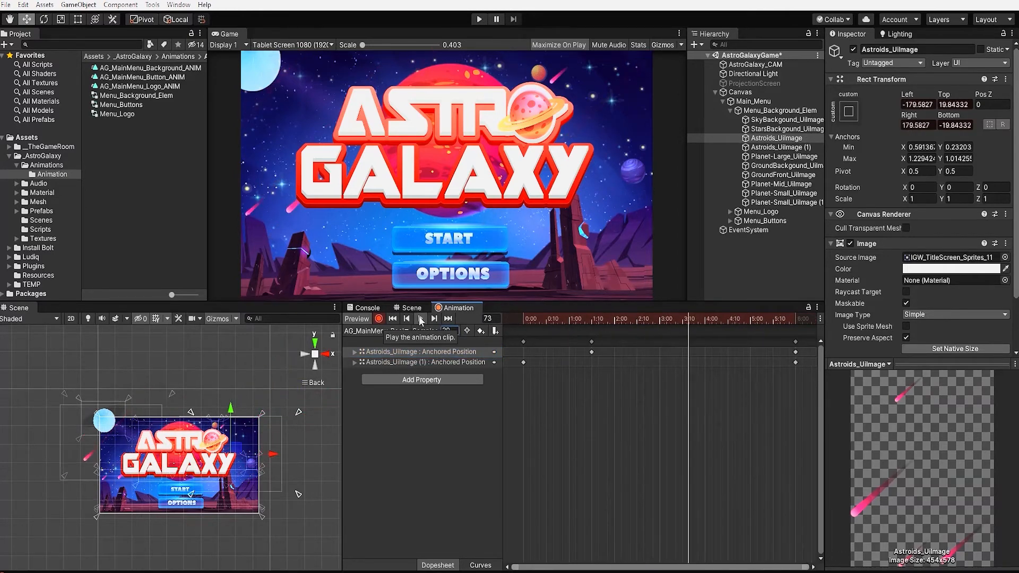
# Move Astroids_UiImage (1)'s first key to frame 30 and Astroids_UiImage's first key back to frame 0
pyautogui.moveTo(604, 320)
pyautogui.mouseDown()
pyautogui.moveTo(578, 326)
pyautogui.moveTo(591, 327)
pyautogui.mouseUp()
pyautogui.moveTo(523, 363); pyautogui.dragTo(591, 363)
pyautogui.moveTo(594, 356); pyautogui.dragTo(582, 348)
pyautogui.moveTo(591, 351); pyautogui.dragTo(796, 318)
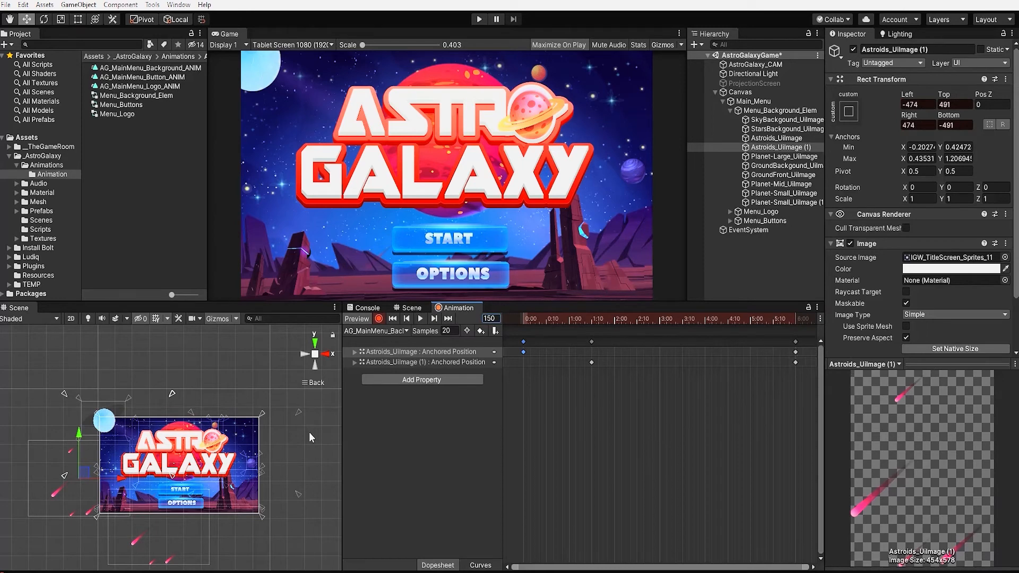
# Try Astroids_UiImage (1)'s end key at frame 150 instead of frame 120 and scrub through the motion
pyautogui.press('a')
pyautogui.click(741, 362)
pyautogui.press('Delete')
pyautogui.moveTo(527, 320); pyautogui.dragTo(715, 403)
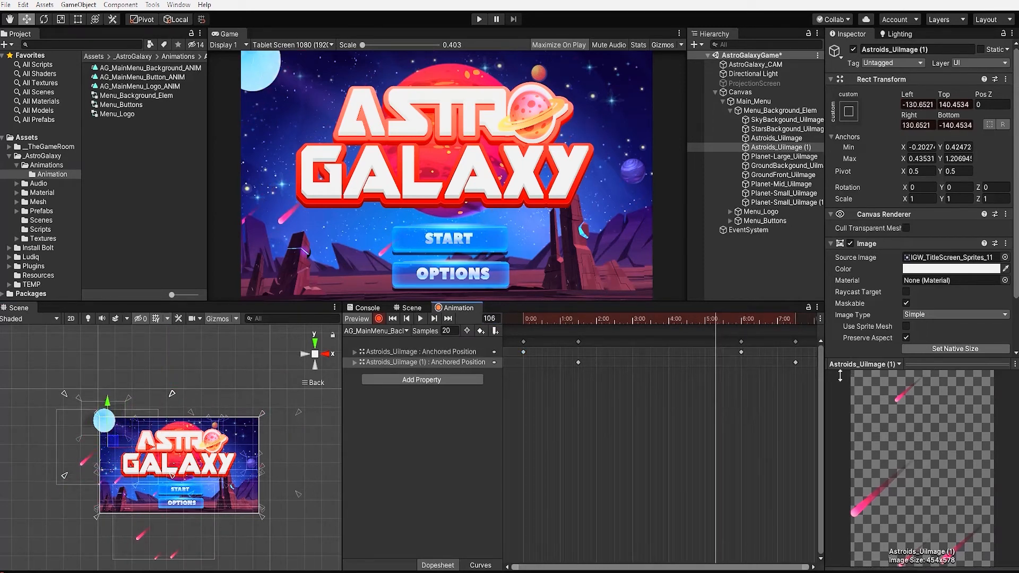
# Move Astroids_UiImage (1)'s last key to frame 120 and extend Astroids_UiImage's last key to frame 180
pyautogui.moveTo(795, 362); pyautogui.dragTo(741, 362)
pyautogui.moveTo(742, 353); pyautogui.dragTo(755, 353)
pyautogui.moveTo(713, 327); pyautogui.dragTo(816, 326)
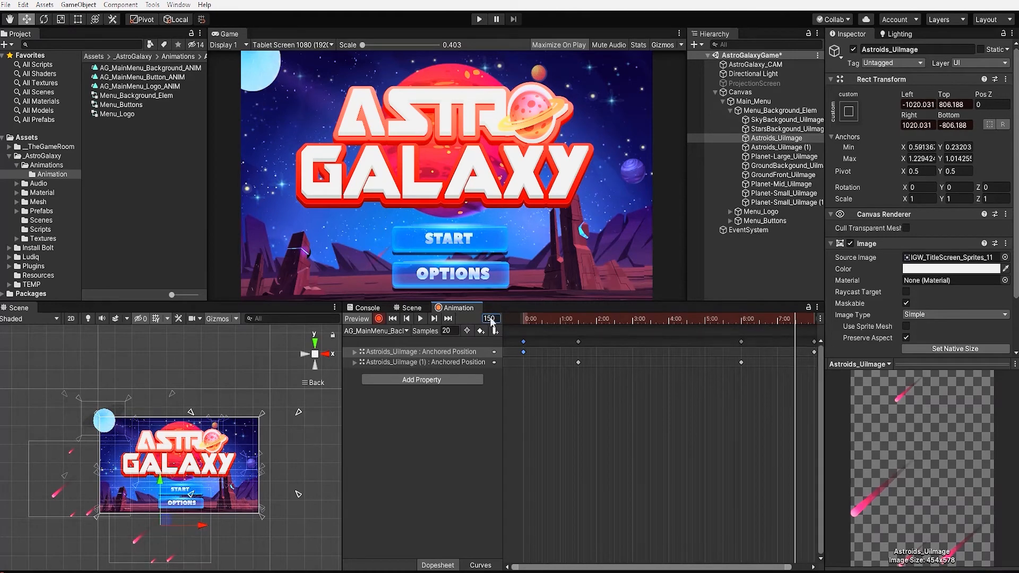
pyautogui.scroll(-2, 811, 371)
pyautogui.moveTo(798, 351); pyautogui.dragTo(791, 375)
pyautogui.scroll(-4, 796, 369)
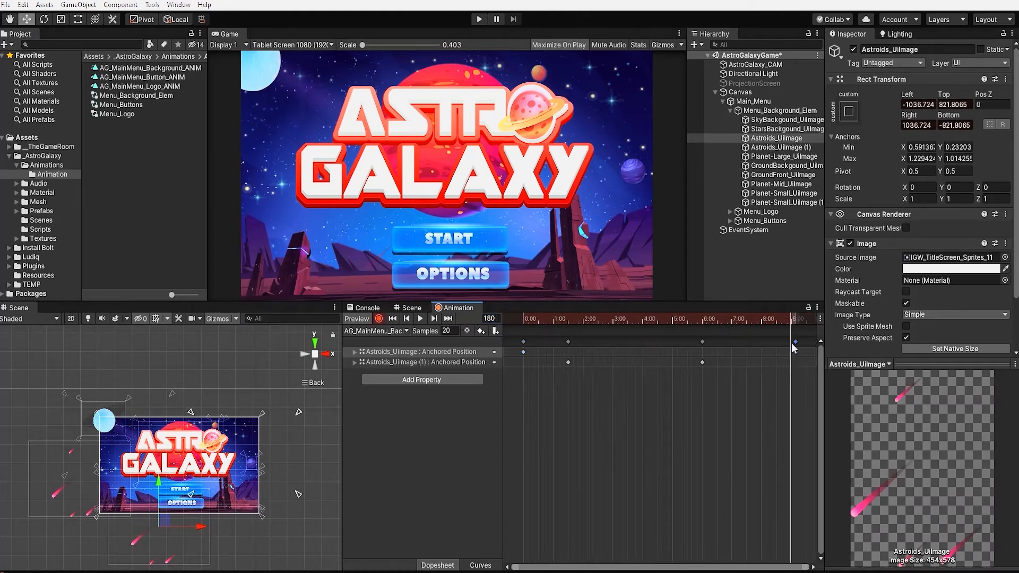
# Shift Astroids_UiImage (1)'s keys to start at frame 0 and move Astroids_UiImage's first key to frame 60
pyautogui.moveTo(530, 318); pyautogui.dragTo(596, 354)
pyautogui.click(568, 362)
pyautogui.moveTo(725, 409); pyautogui.dragTo(550, 357)
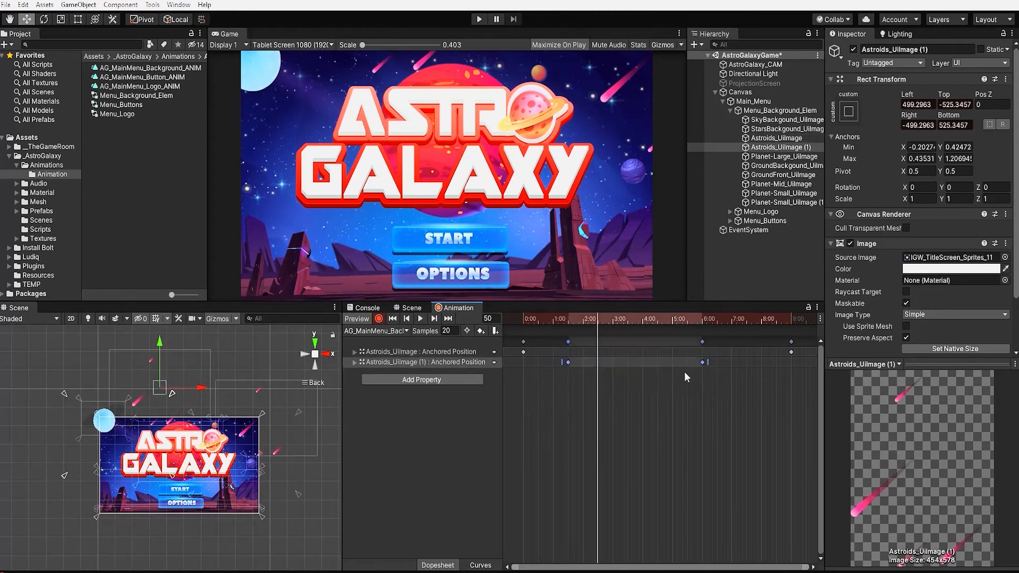
pyautogui.click(612, 317)
pyautogui.moveTo(533, 318); pyautogui.dragTo(649, 368)
pyautogui.moveTo(766, 389); pyautogui.dragTo(596, 348)
pyautogui.moveTo(612, 362); pyautogui.dragTo(524, 369)
pyautogui.moveTo(530, 319); pyautogui.dragTo(612, 324)
pyautogui.moveTo(523, 353); pyautogui.dragTo(523, 319)
# Add the Image Color property of StarsBackgound_UiImage to the clip, with keys at frames 0 and 180
pyautogui.click(775, 130)
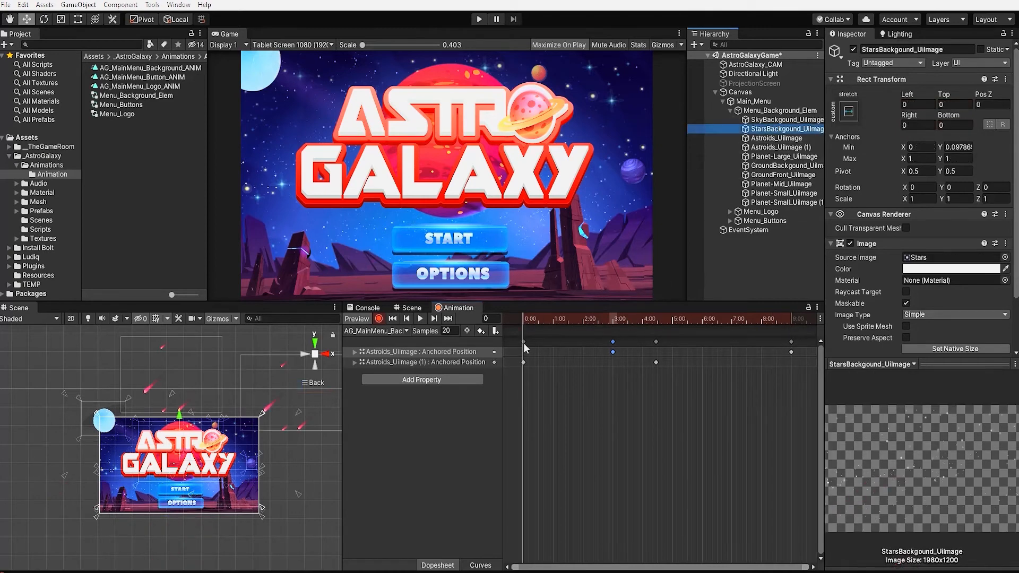
pyautogui.click(474, 380)
pyautogui.click(489, 397)
pyautogui.click(497, 424)
pyautogui.click(599, 433)
pyautogui.click(354, 374)
pyautogui.moveTo(779, 320); pyautogui.dragTo(790, 321)
pyautogui.click(494, 414)
pyautogui.click(599, 425)
pyautogui.moveTo(644, 320); pyautogui.dragTo(794, 441)
# Set the stars' Color alpha to 0 at frame 60 and add further alpha keys at frames 120 and about 155
pyautogui.moveTo(607, 321); pyautogui.dragTo(613, 320)
pyautogui.click(462, 414)
pyautogui.write('0')
pyautogui.moveTo(529, 318); pyautogui.dragTo(703, 329)
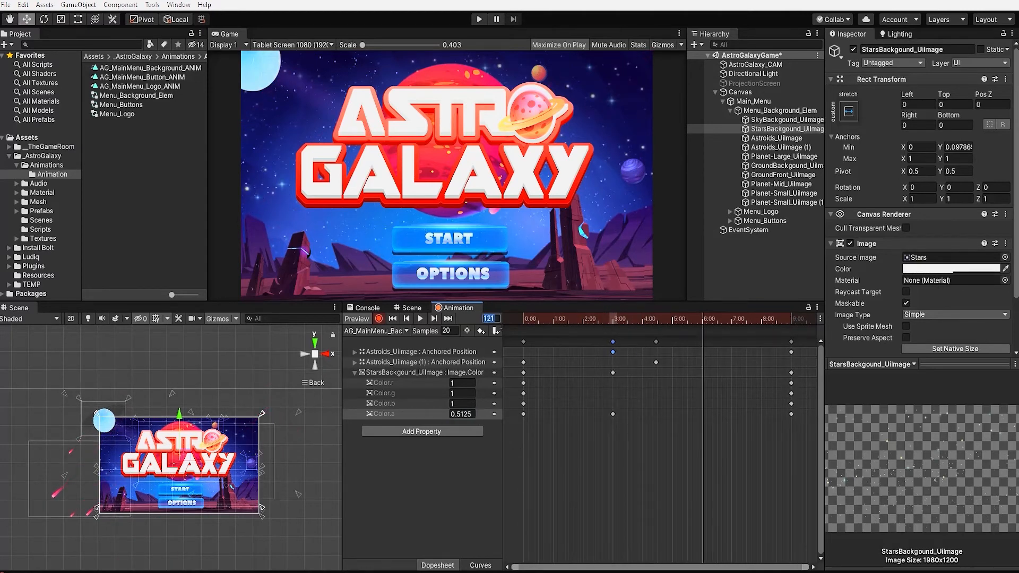
pyautogui.moveTo(573, 320); pyautogui.dragTo(613, 336)
pyautogui.moveTo(552, 323); pyautogui.dragTo(703, 343)
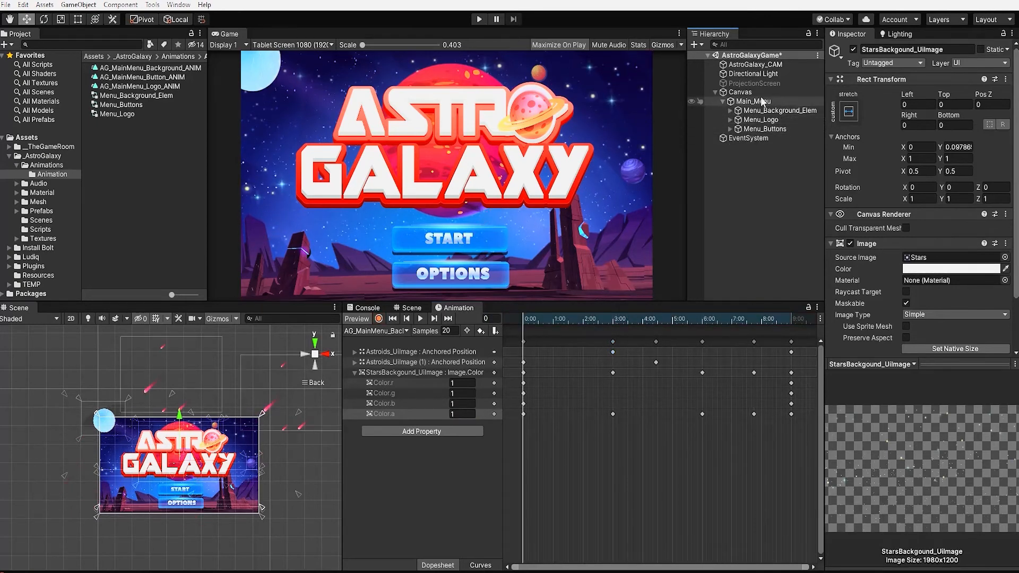
# Add a UI Image under Main_Menu with stretch anchors and shrink it to a smaller box over the logo's left half
pyautogui.click(761, 101)
pyautogui.rightClick(762, 102)
pyautogui.moveTo(849, 296)
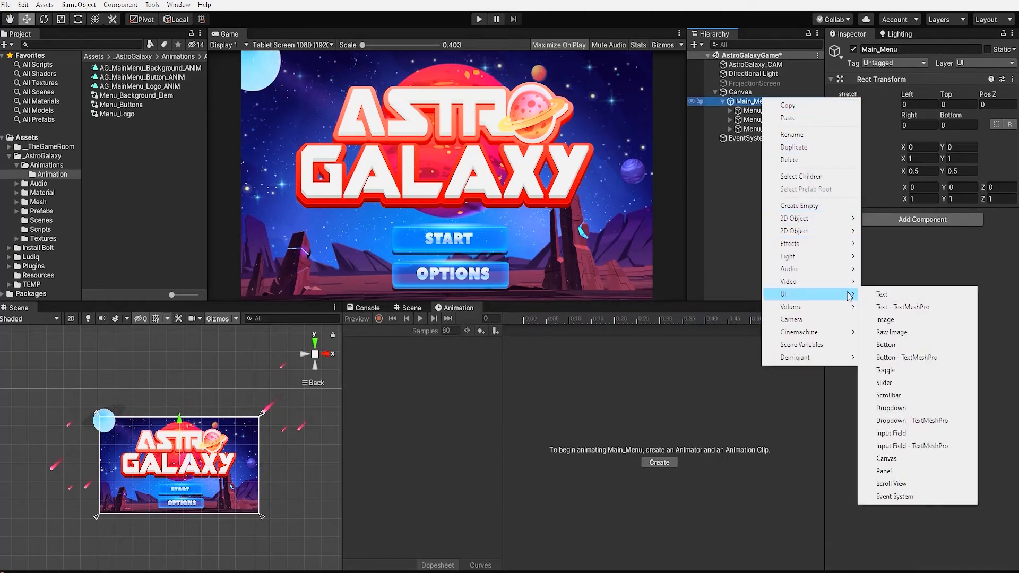
pyautogui.click(884, 320)
pyautogui.click(849, 116)
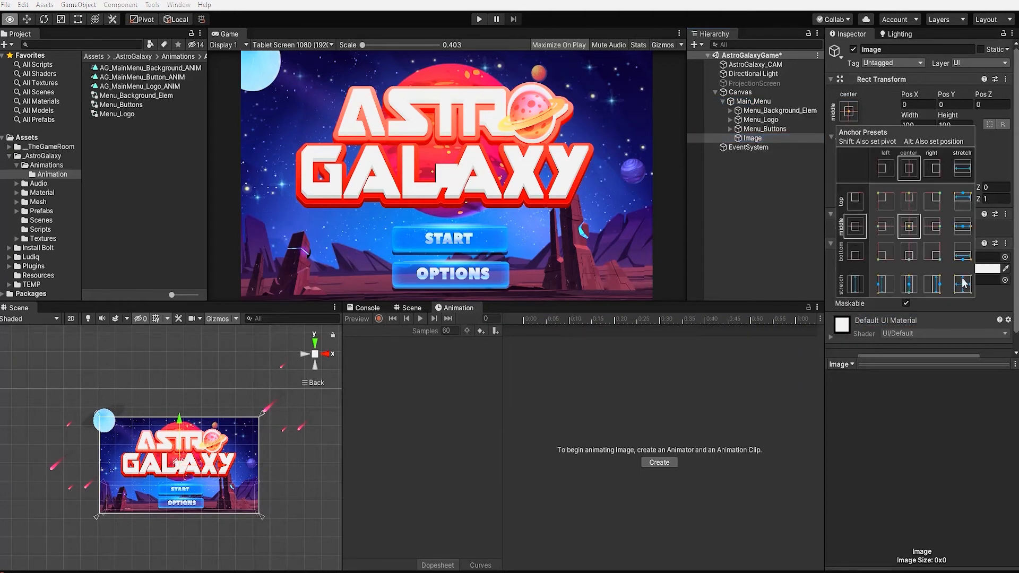
pyautogui.keyDown('alt'); pyautogui.click(963, 285); pyautogui.keyUp('alt')
pyautogui.moveTo(260, 517); pyautogui.dragTo(151, 463)
pyautogui.moveTo(98, 419); pyautogui.dragTo(128, 442)
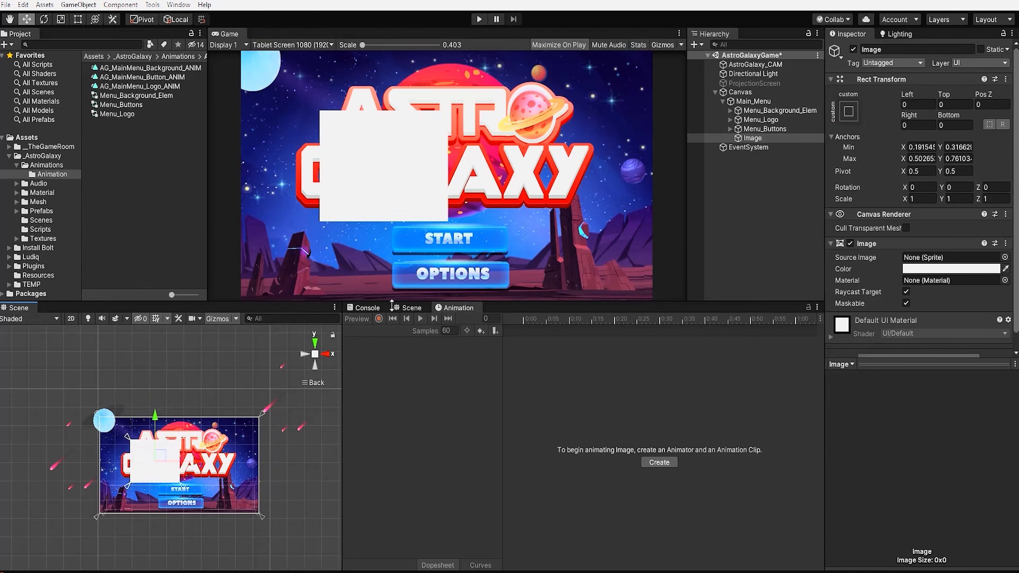
# Open the Sprites texture folder, enlarge the thumbnails and look through the sheets for TGR_SpriteSheet_01
pyautogui.click(38, 238)
pyautogui.click(17, 239)
pyautogui.click(46, 266)
pyautogui.click(108, 69)
pyautogui.moveTo(172, 295); pyautogui.dragTo(188, 295)
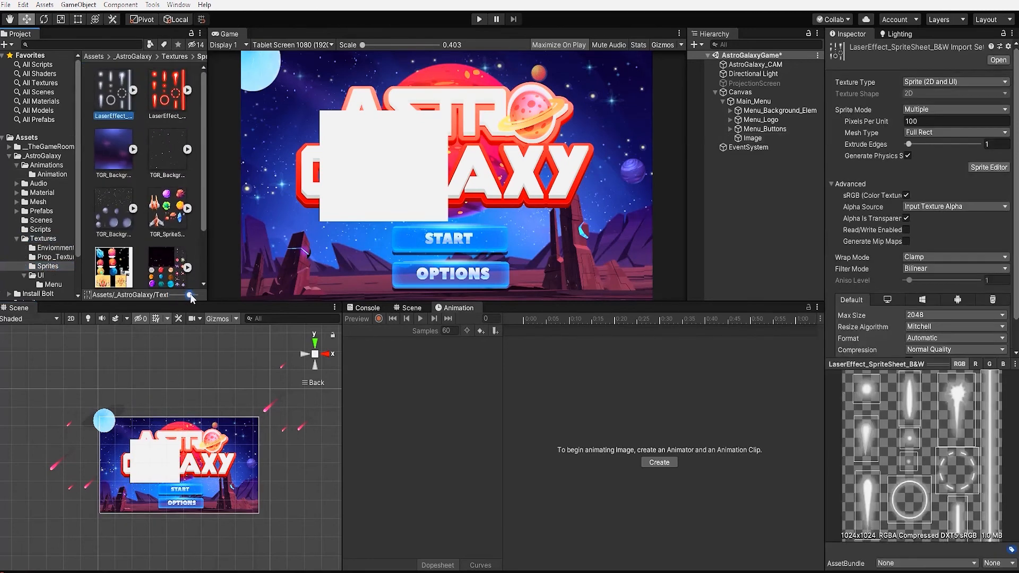
pyautogui.click(164, 206)
pyautogui.scroll(-3, 159, 173)
pyautogui.click(114, 257)
pyautogui.click(166, 198)
pyautogui.click(115, 198)
pyautogui.scroll(1, 148, 188)
pyautogui.click(165, 172)
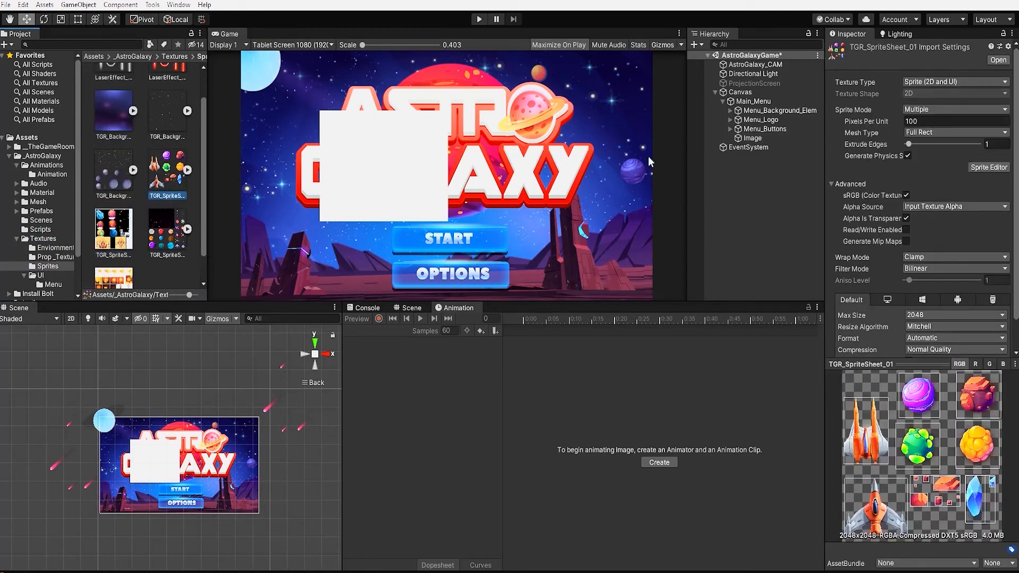
# Expand TGR_SpriteSheet_01 and assign its spaceship sprite TGR_SpriteSheet_01_5 as the Image's source
pyautogui.click(188, 170)
pyautogui.click(752, 138)
pyautogui.scroll(-1, 125, 219)
pyautogui.scroll(-3, 126, 222)
pyautogui.moveTo(167, 143); pyautogui.dragTo(949, 257)
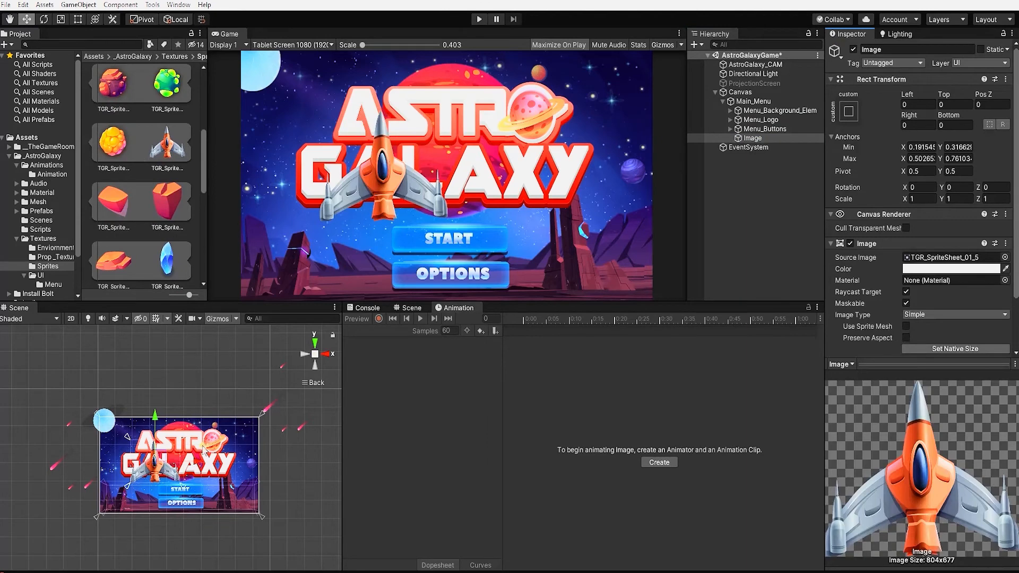
# Rotate the spaceship image to about -64.7 degrees around Z and scale it down
pyautogui.moveTo(184, 427); pyautogui.dragTo(220, 530)
pyautogui.press('w')
pyautogui.keyDown('shift'); pyautogui.moveTo(126, 487); pyautogui.dragTo(157, 467); pyautogui.keyUp('shift')
# Rename the image SpaceShip and move it directly below Menu_Background_Elem in the hierarchy
pyautogui.click(758, 146)
pyautogui.click(756, 139)
pyautogui.press('F2')
pyautogui.write('SpaceShip')
pyautogui.press('Return')
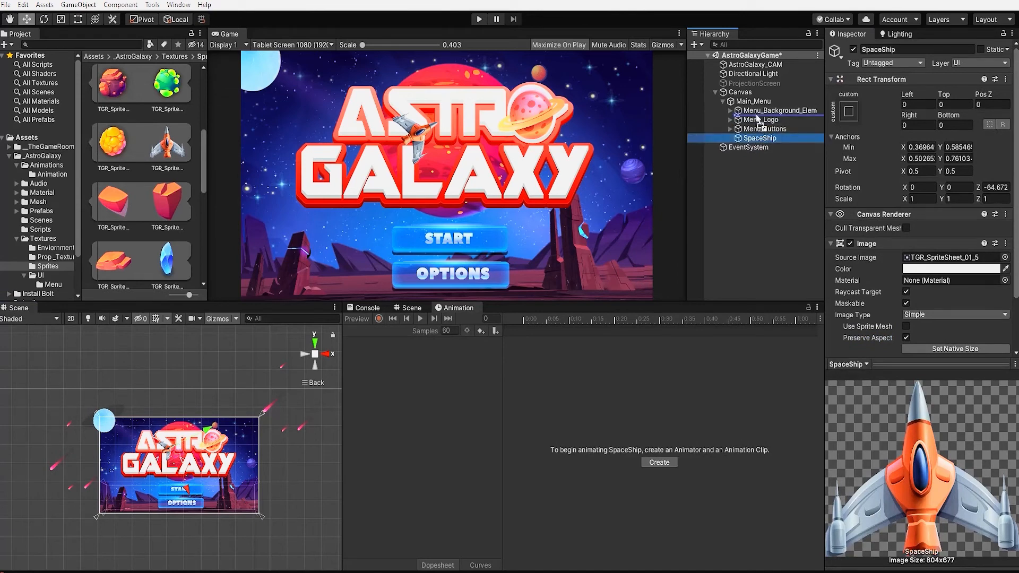
pyautogui.moveTo(758, 118); pyautogui.dragTo(757, 116)
# Replace SpaceShip's source image with TGR_SpriteSheet_01_0 and place the small ship outside the menu's lower-left corner
pyautogui.moveTo(153, 459); pyautogui.dragTo(232, 460)
pyautogui.scroll(5, 142, 175)
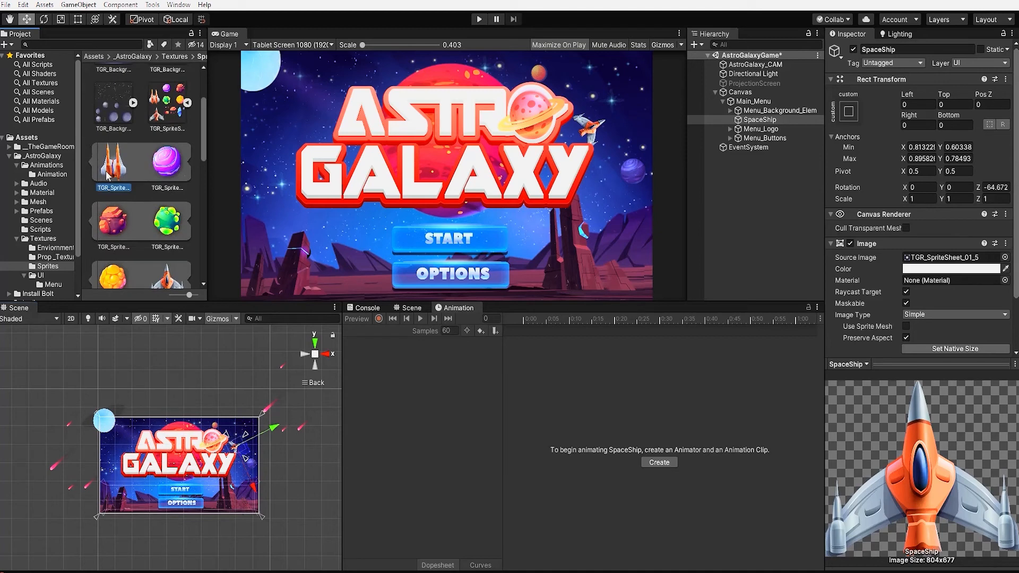
pyautogui.moveTo(113, 161); pyautogui.dragTo(950, 258)
pyautogui.keyDown('ctrl'); pyautogui.keyDown('shift'); pyautogui.moveTo(245, 457); pyautogui.dragTo(91, 518); pyautogui.keyUp('shift'); pyautogui.keyUp('ctrl')
pyautogui.press('w')
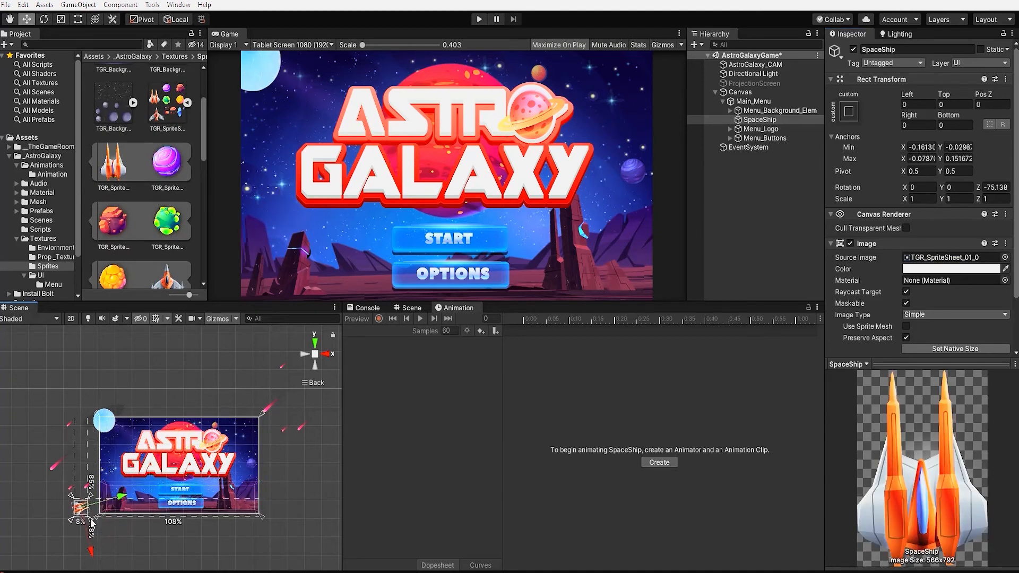
# Create the clip AG_MainMenu_SpaceShip_ANIM for SpaceShip and record its start position at frame 0 with 30 samples
pyautogui.click(658, 462)
pyautogui.write('SpaceShip_ANIM.anim')
pyautogui.press('Return')
pyautogui.moveTo(77, 511); pyautogui.dragTo(81, 521)
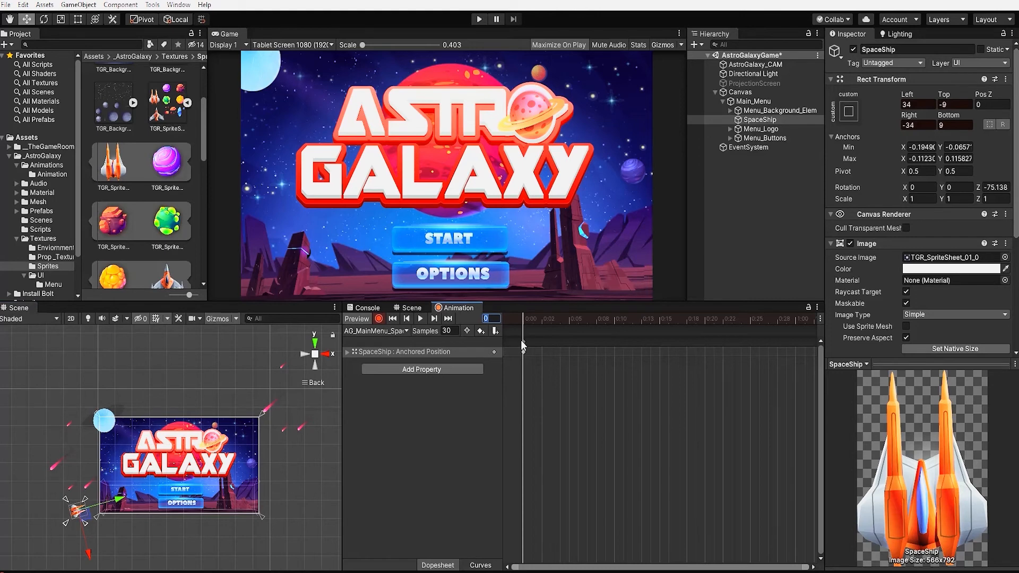
# Record SpaceShip's position at frame 60, keeping it just outside the menu's lower-left corner
pyautogui.write('60')
pyautogui.press('Return')
pyautogui.moveTo(224, 512); pyautogui.dragTo(217, 509, button='middle')
pyautogui.moveTo(76, 518); pyautogui.dragTo(71, 507)
pyautogui.hotkey('ctrl', 'z')
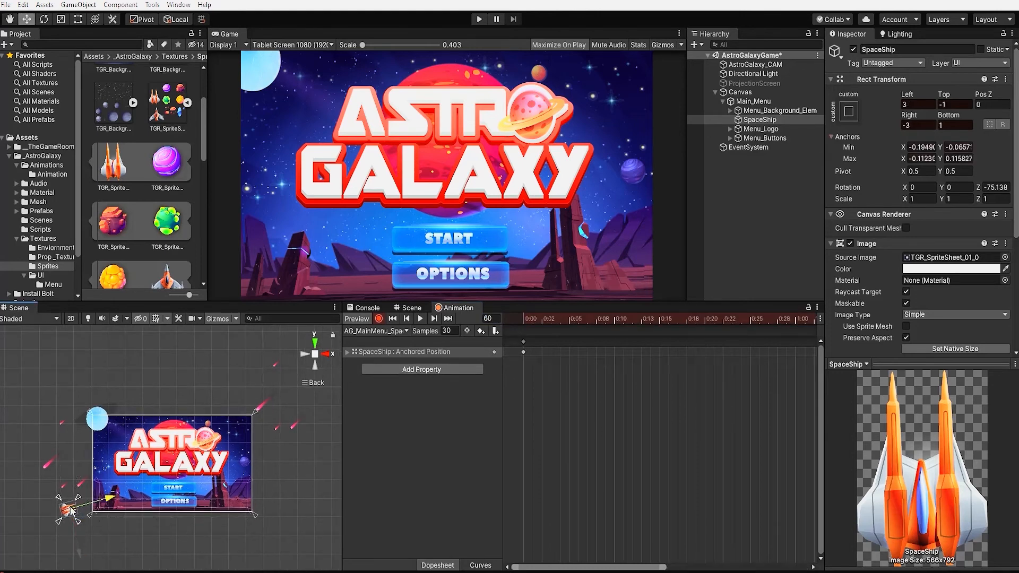
# Record SpaceShip's position at frame 90 beyond the menu's upper-right corner and play the clip
pyautogui.moveTo(662, 567); pyautogui.dragTo(806, 566)
pyautogui.write('90')
pyautogui.moveTo(229, 453); pyautogui.dragTo(275, 414)
pyautogui.press('e')
pyautogui.press('w')
pyautogui.moveTo(711, 567); pyautogui.dragTo(804, 568)
pyautogui.click(419, 319)
# Key SpaceShip's Z rotation at about -76.8 at frame 60 and adjust the ship's pose at frame 90
pyautogui.moveTo(553, 319); pyautogui.dragTo(705, 350)
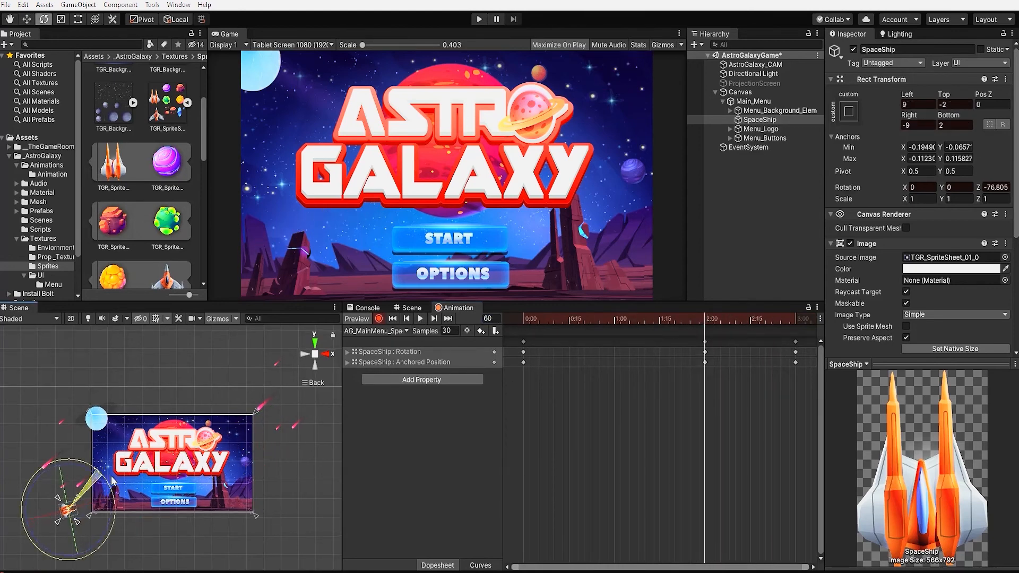
pyautogui.moveTo(798, 319); pyautogui.dragTo(795, 316)
pyautogui.moveTo(297, 446); pyautogui.dragTo(319, 433)
pyautogui.press('w')
pyautogui.moveTo(759, 321); pyautogui.dragTo(794, 317)
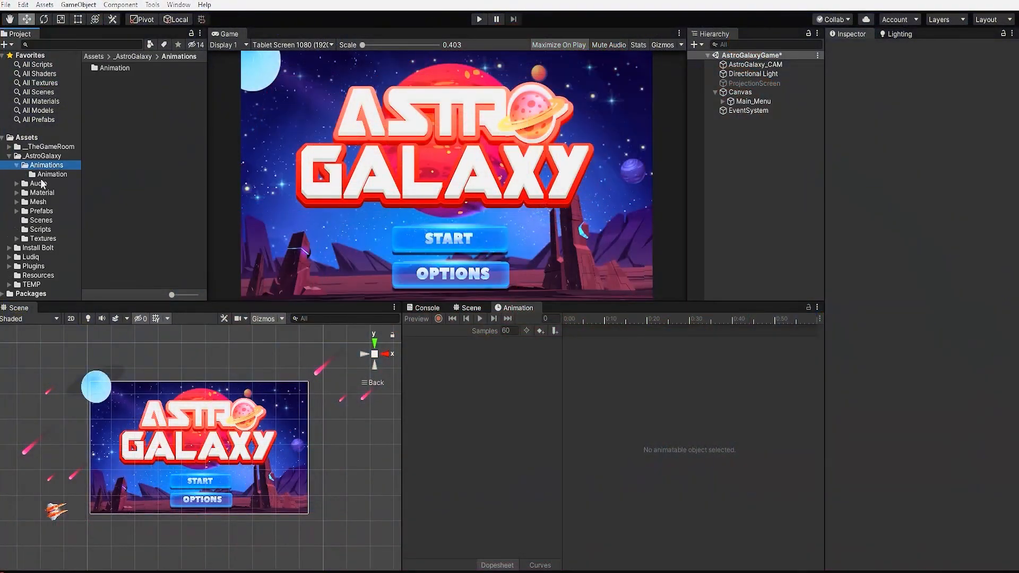
# Move the four animator controllers from the Animation folder into the parent Animations folder
pyautogui.click(52, 175)
pyautogui.click(159, 105)
pyautogui.keyDown('shift'); pyautogui.click(131, 132); pyautogui.keyUp('shift')
pyautogui.moveTo(131, 133); pyautogui.dragTo(69, 166)
# Review the import settings of the SpaceShip, Logo, Button and Background clips and collapse the _AstroGalaxy folder
pyautogui.click(174, 98)
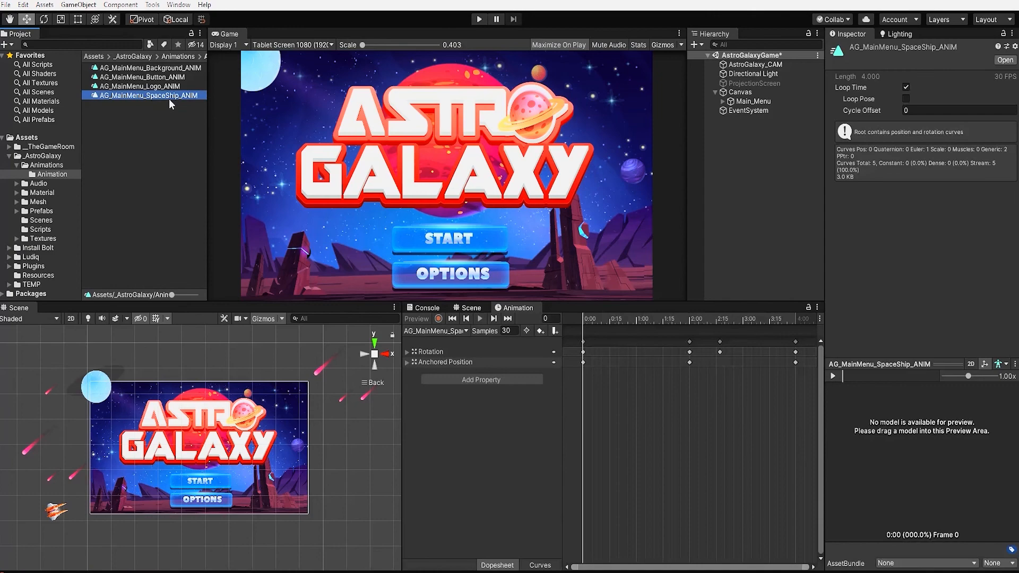
pyautogui.click(153, 87)
pyautogui.press('Up')
pyautogui.click(169, 69)
pyautogui.click(42, 156)
pyautogui.click(9, 156)
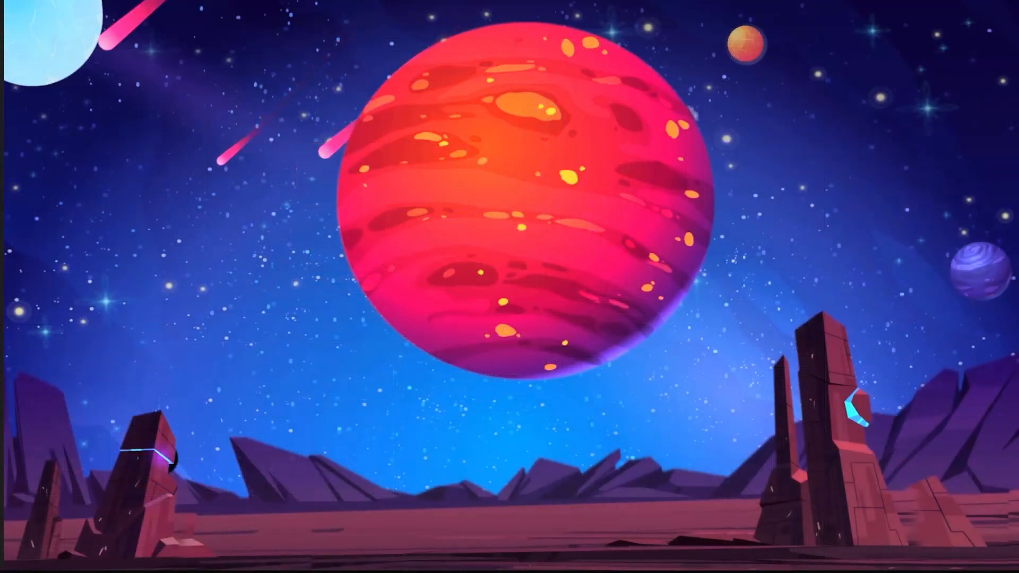